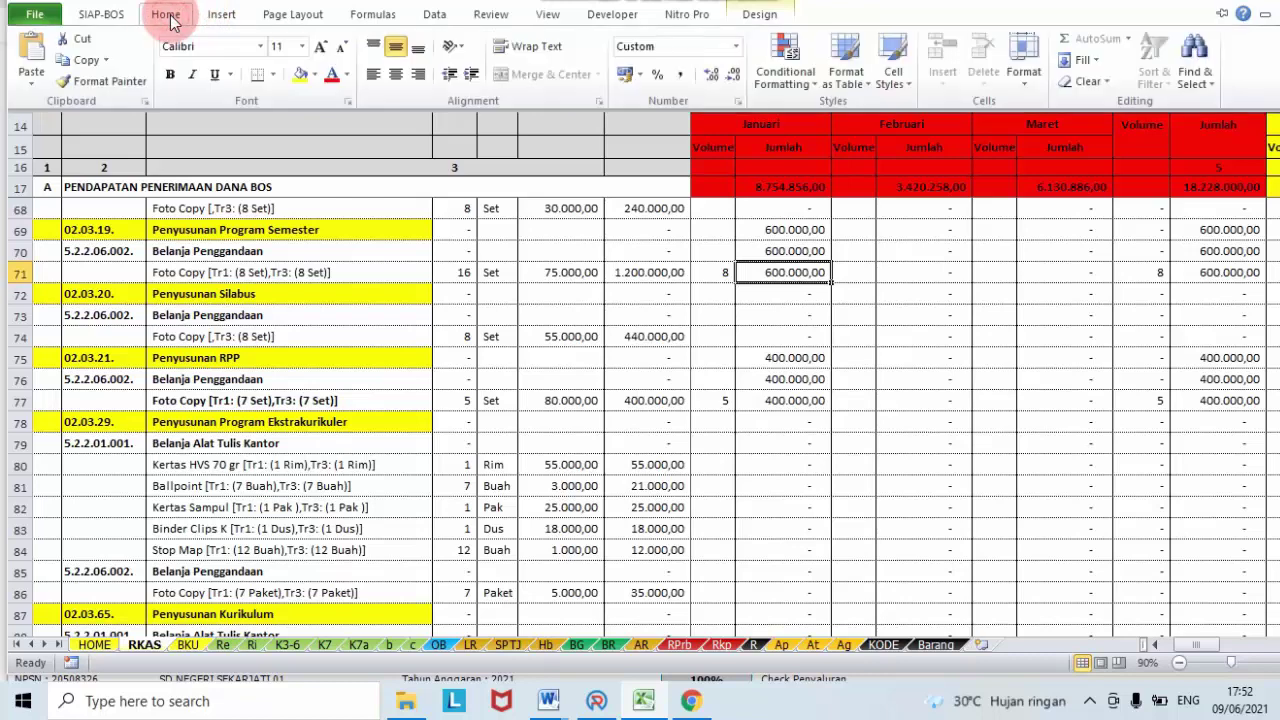
- Colour the January photocopy amount in cell M71 red, and switch to ARKAS to start an SPJ entry
{"action": "left_click", "coordinate": [333, 76]}
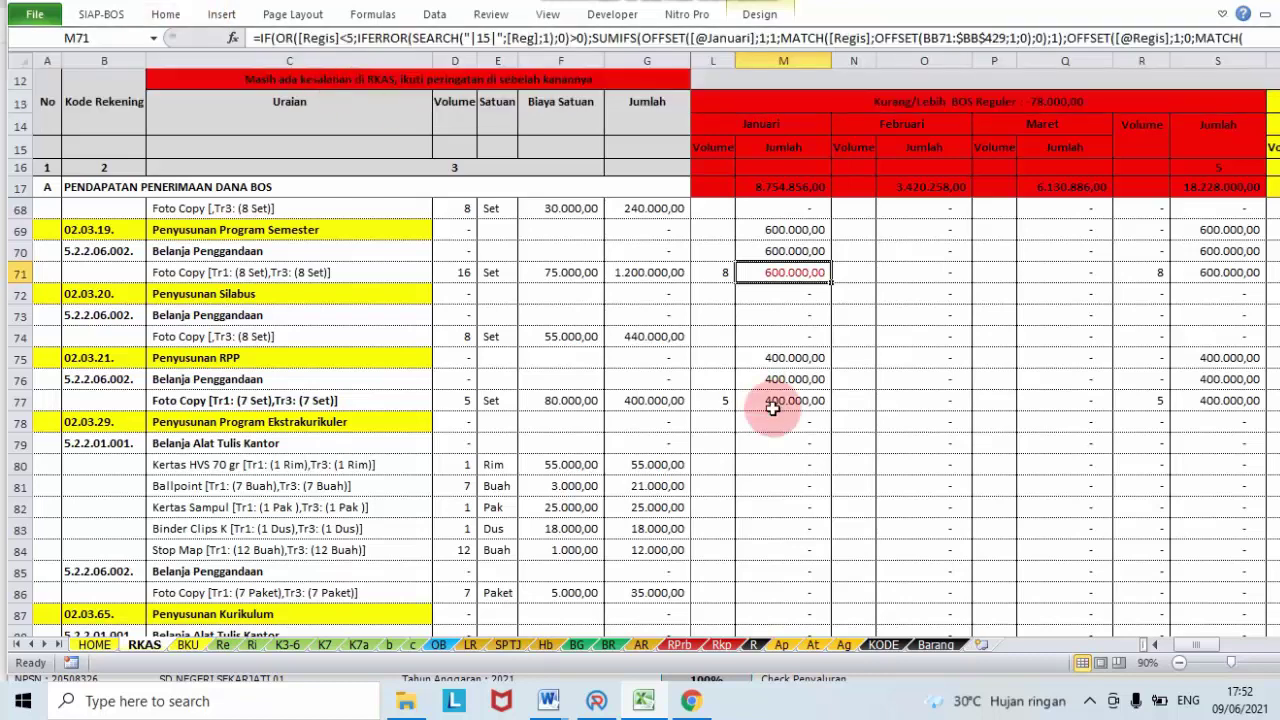
{"action": "left_click", "coordinate": [776, 404]}
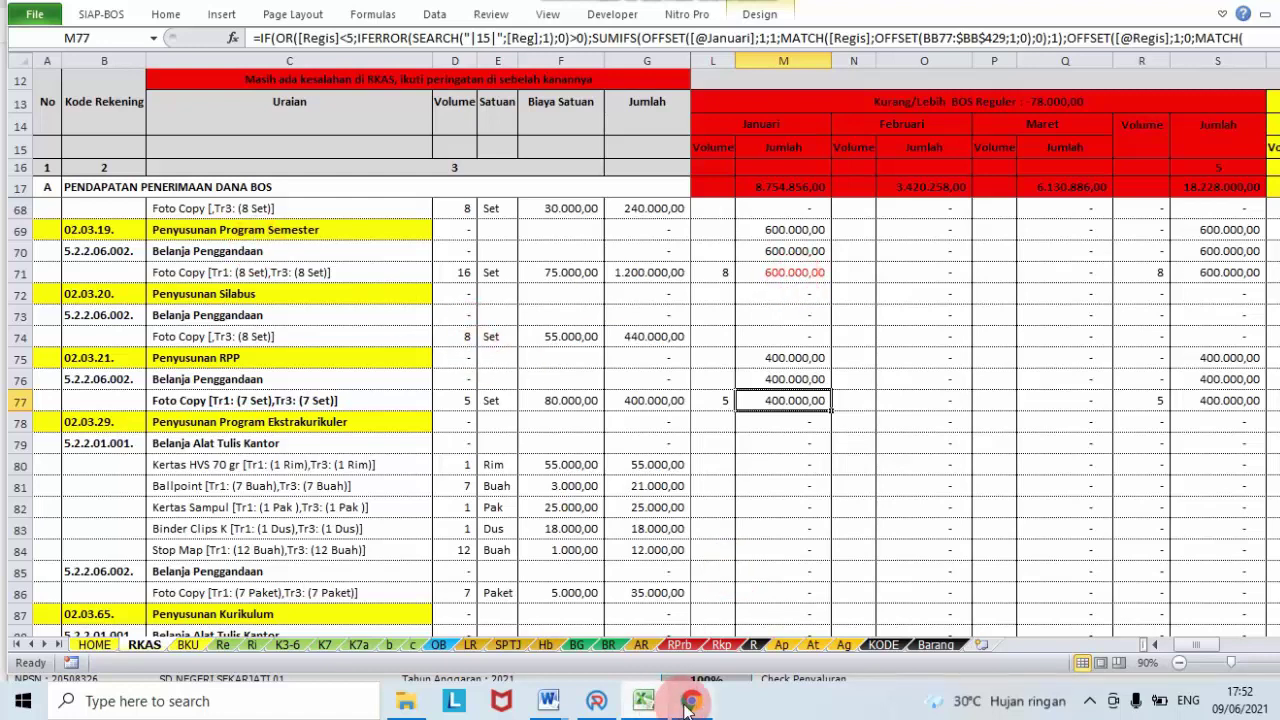
{"action": "left_click", "coordinate": [596, 701]}
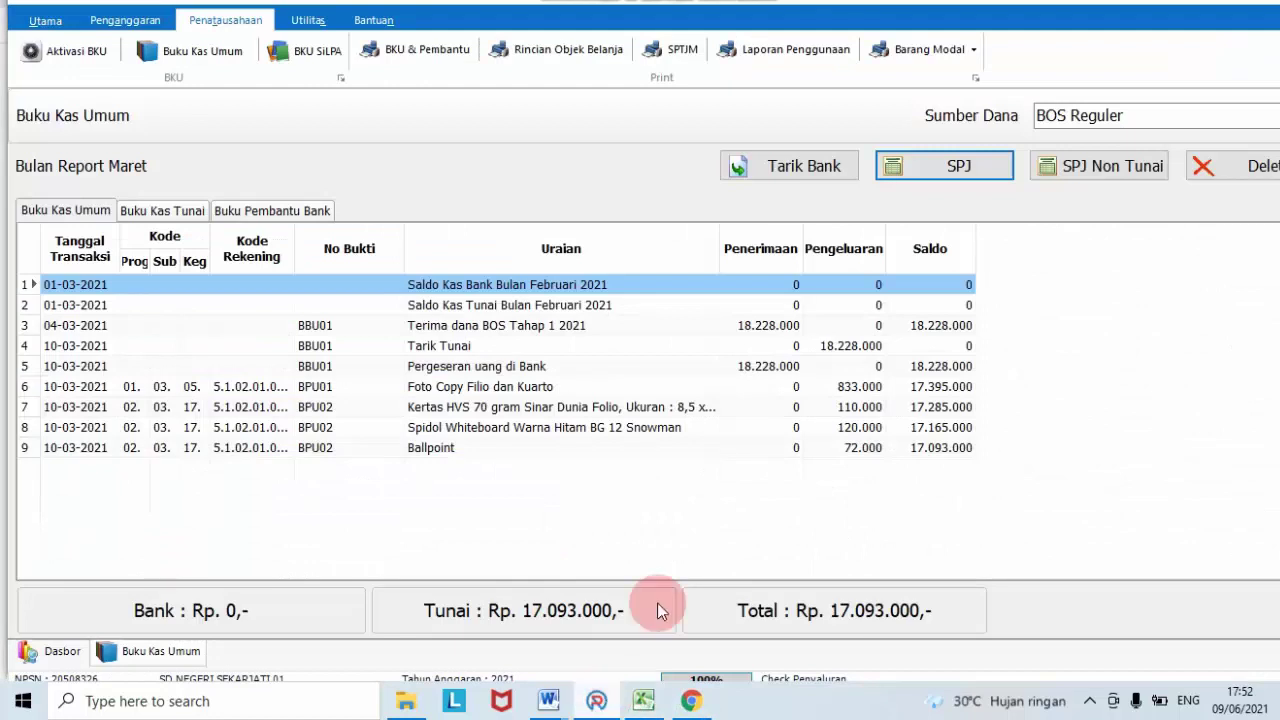
{"action": "left_click", "coordinate": [940, 170]}
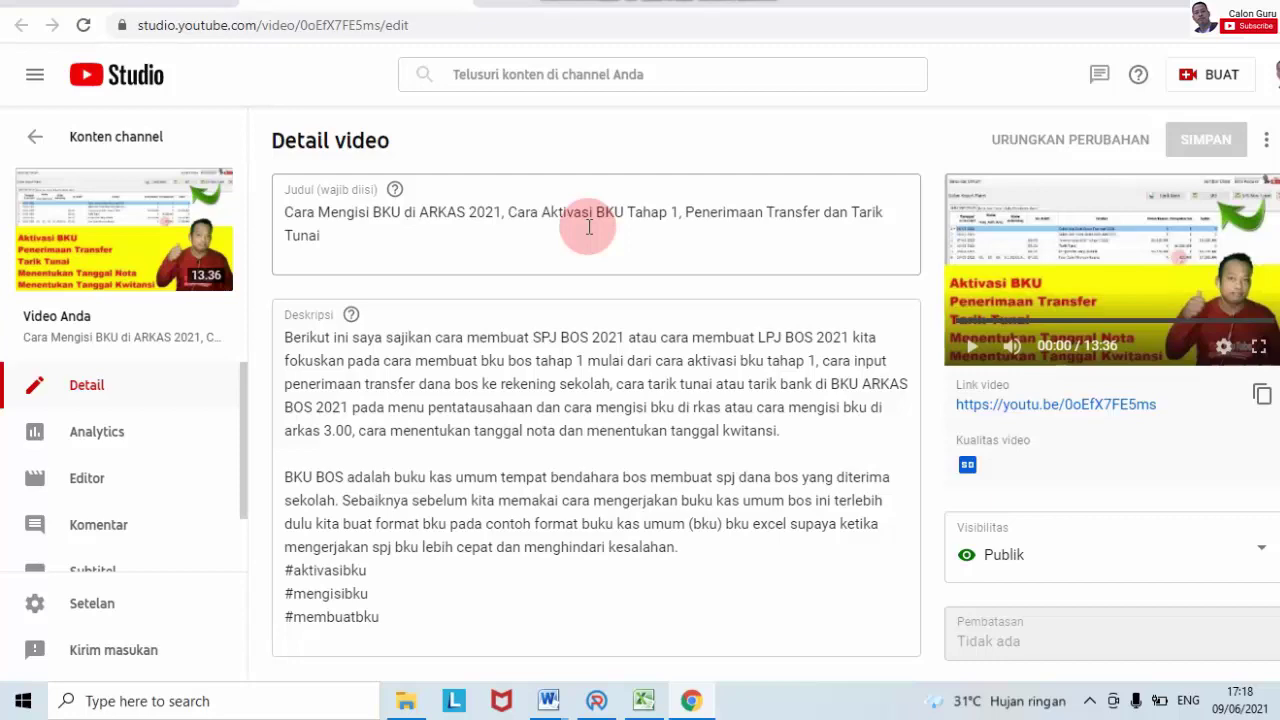
- Review the ARKAS cash book and the January amount for Kertas HVS 70 gr under Belanja Alat Tulis Kantor in the Excel RKAS sheet
{"action": "mouse_move", "coordinate": [594, 707]}
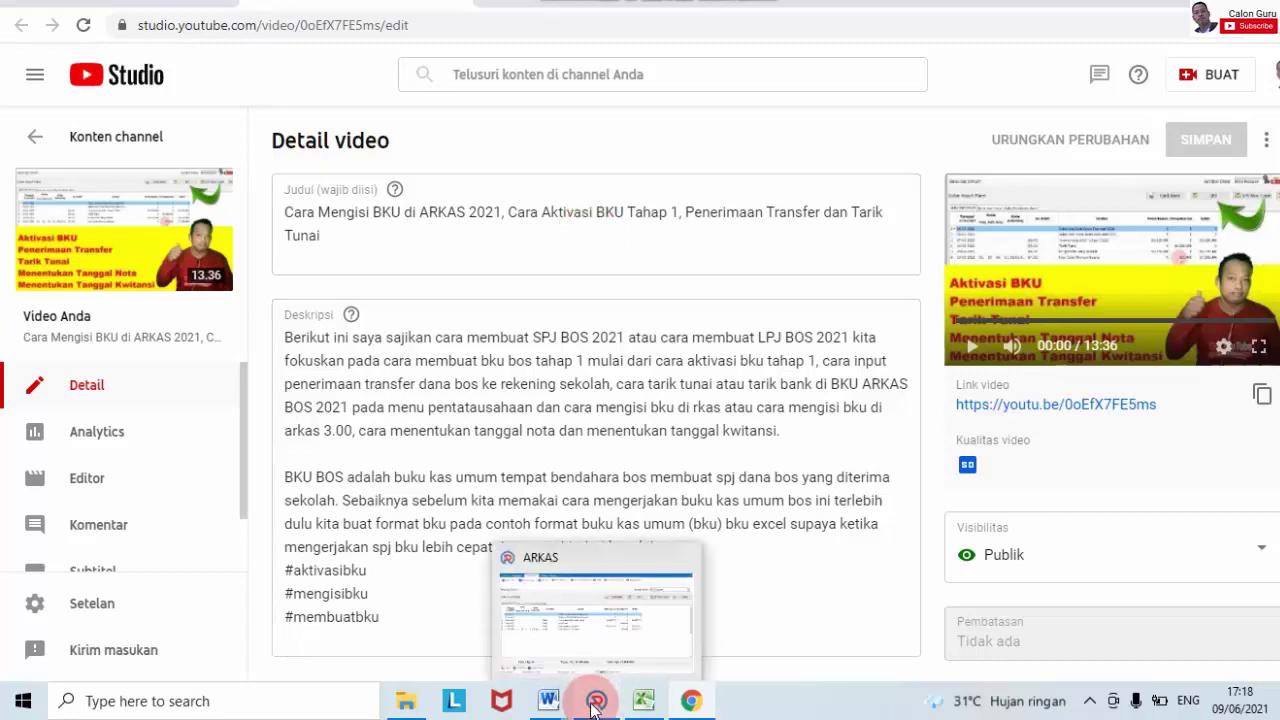
{"action": "left_click", "coordinate": [606, 617]}
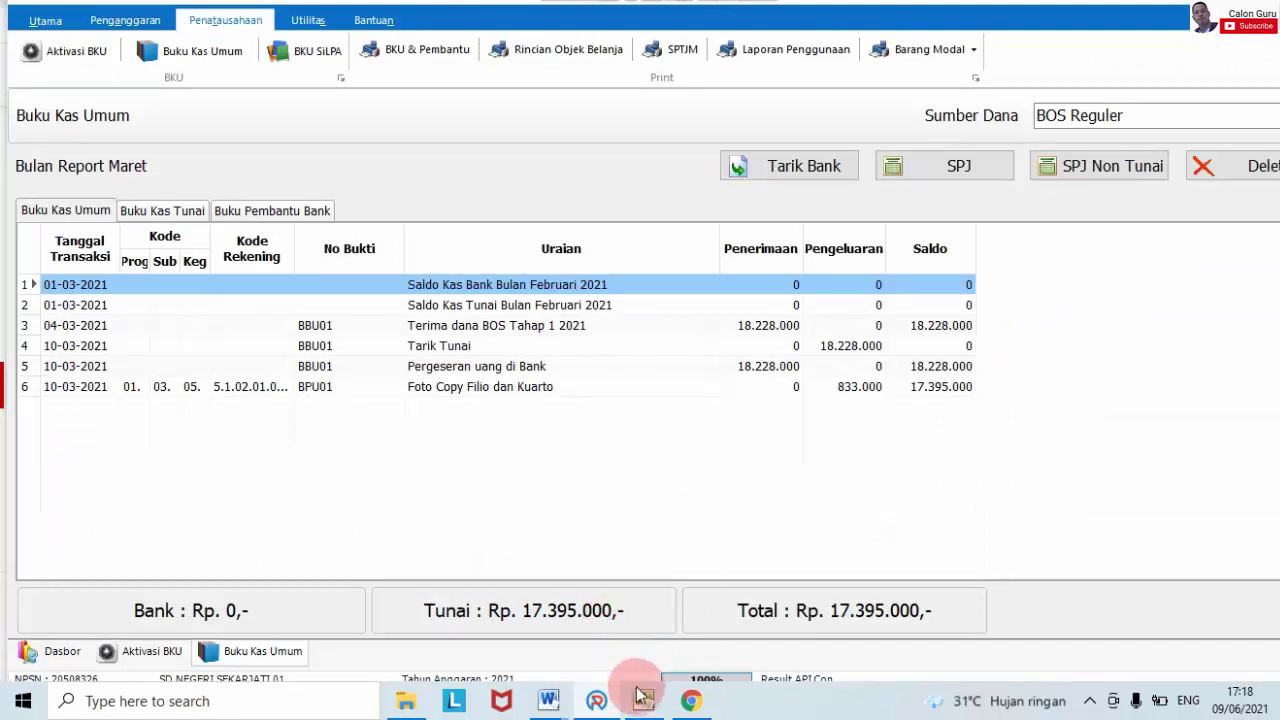
{"action": "mouse_move", "coordinate": [643, 697]}
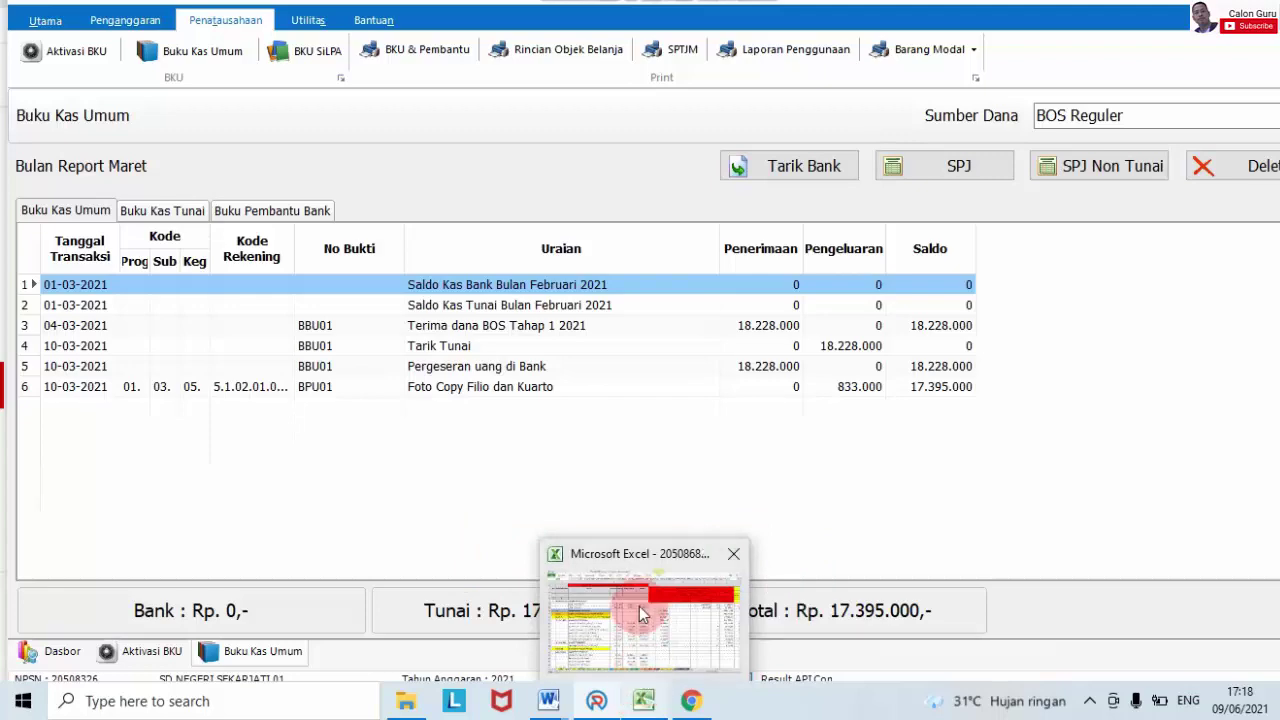
{"action": "mouse_move", "coordinate": [639, 606]}
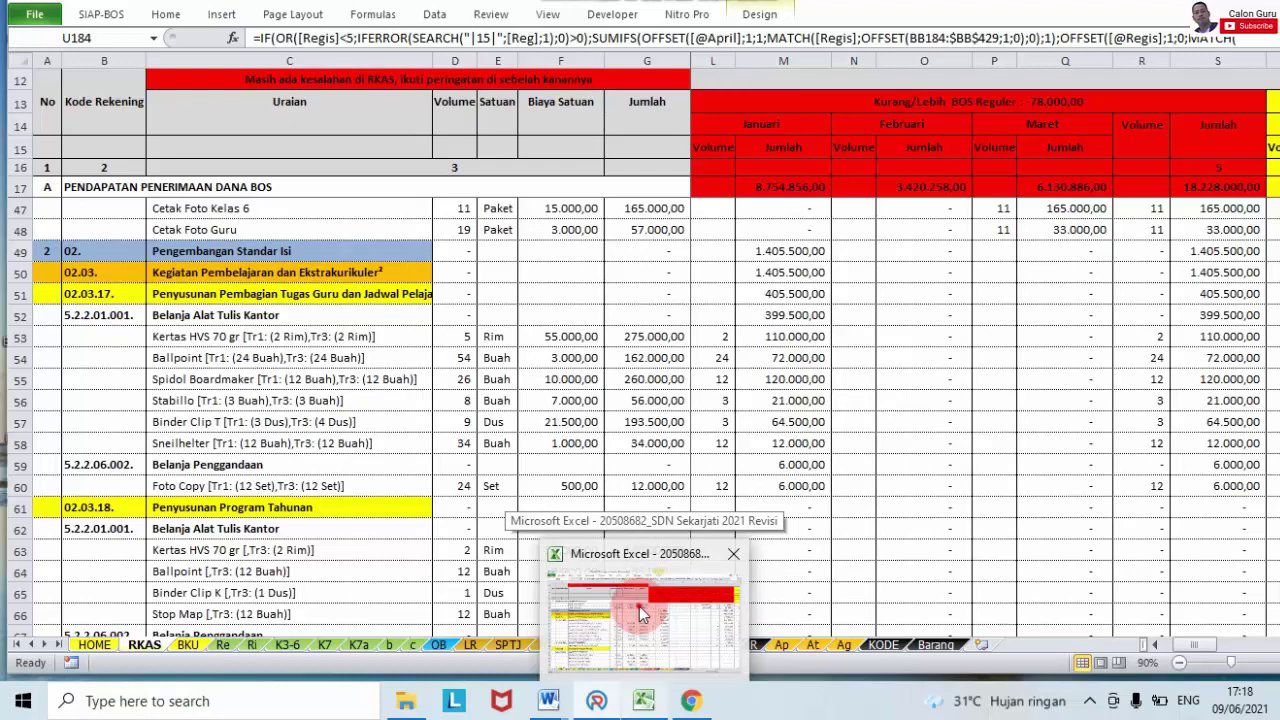
{"action": "left_click", "coordinate": [639, 606]}
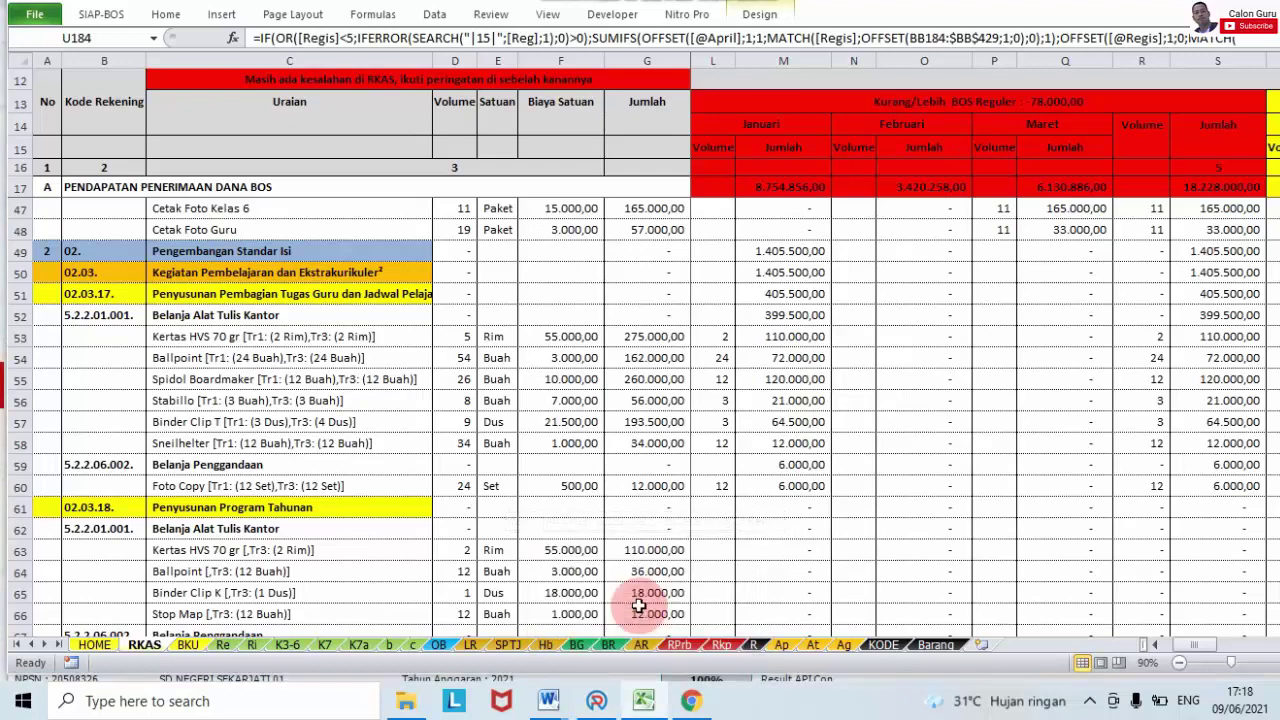
{"action": "left_click", "coordinate": [184, 340]}
{"action": "left_click", "coordinate": [180, 316]}
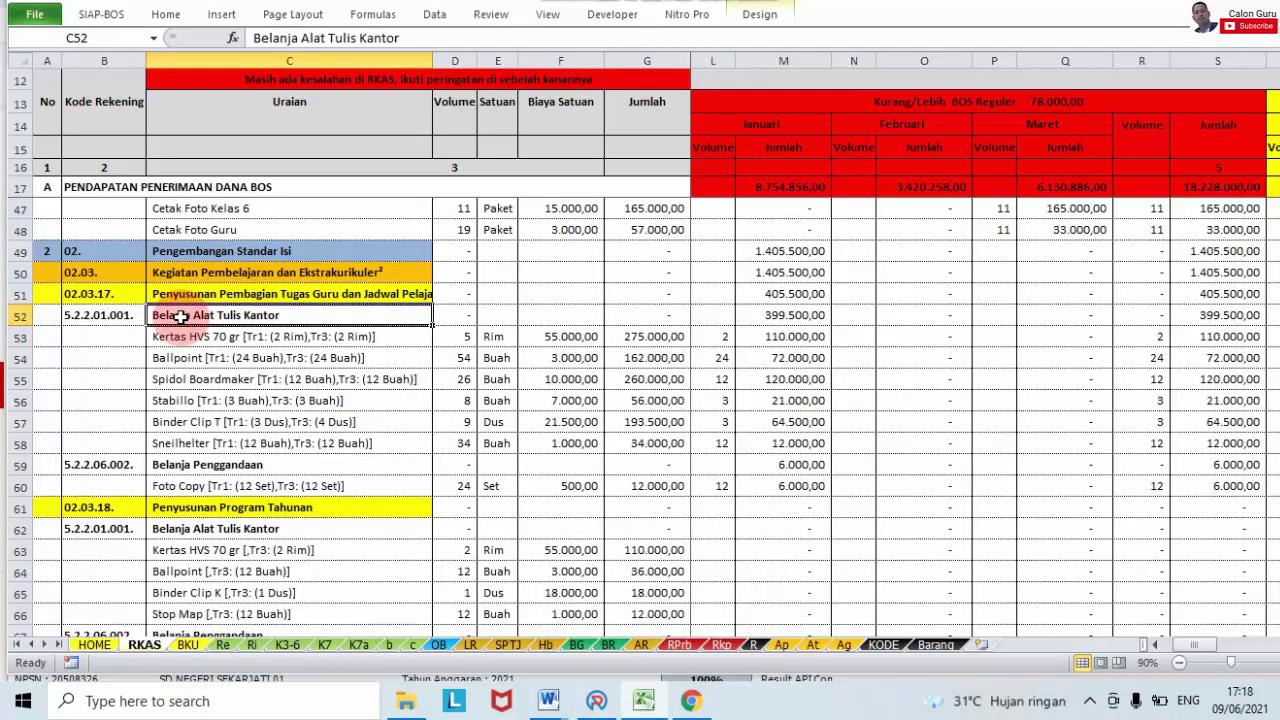
{"action": "left_click", "coordinate": [198, 340]}
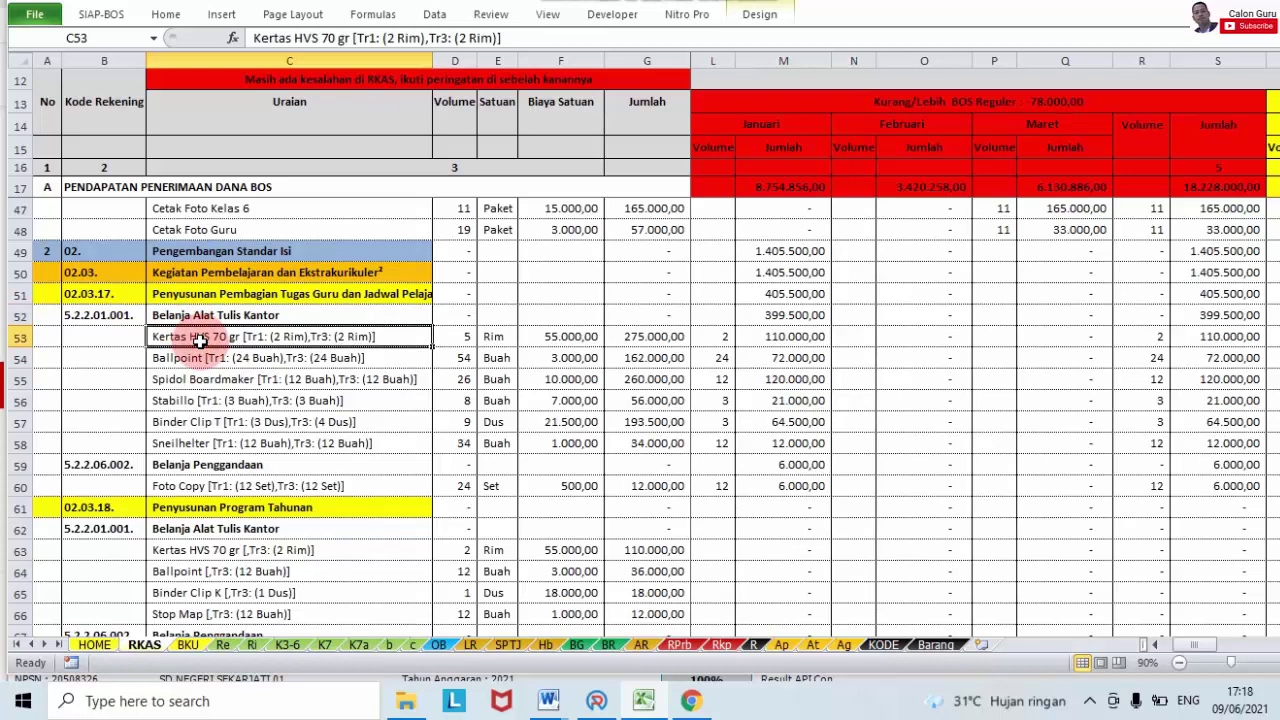
{"action": "left_click", "coordinate": [766, 341]}
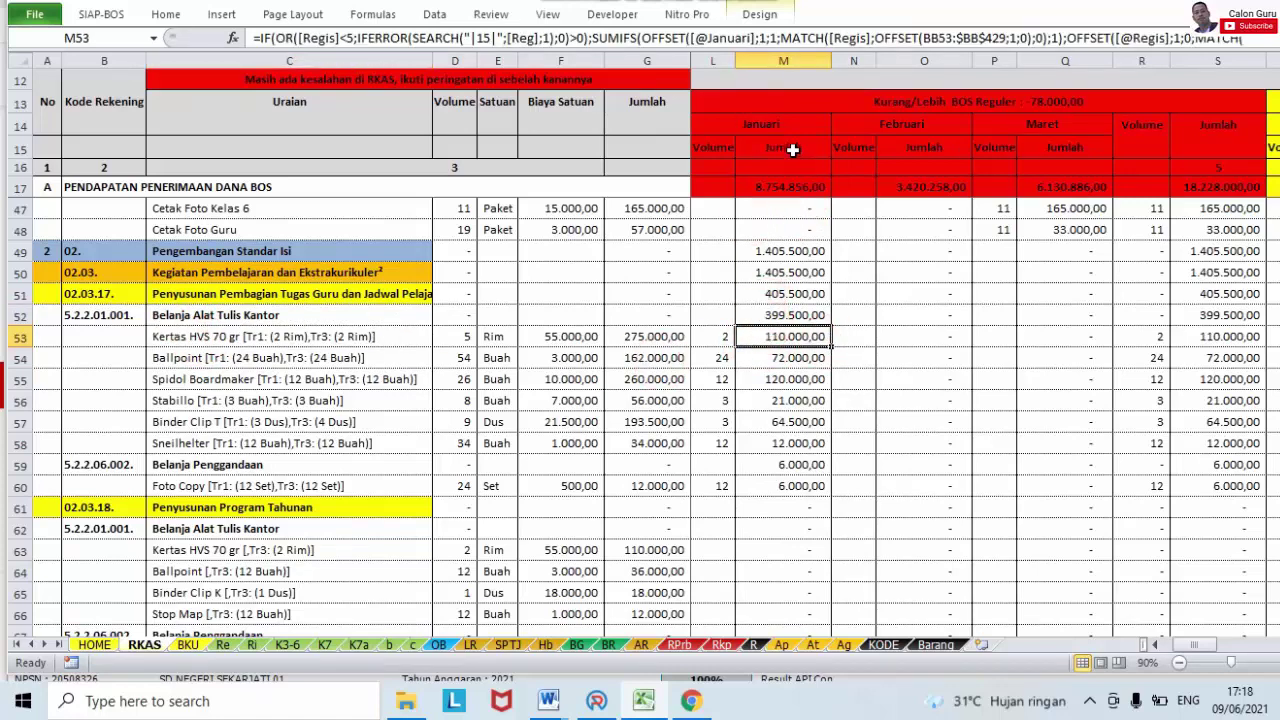
- Compare the ARKAS cash book with the RKAS sheet's January column, checking the Kertas HVS 70 gr row 53
{"action": "left_click", "coordinate": [596, 700]}
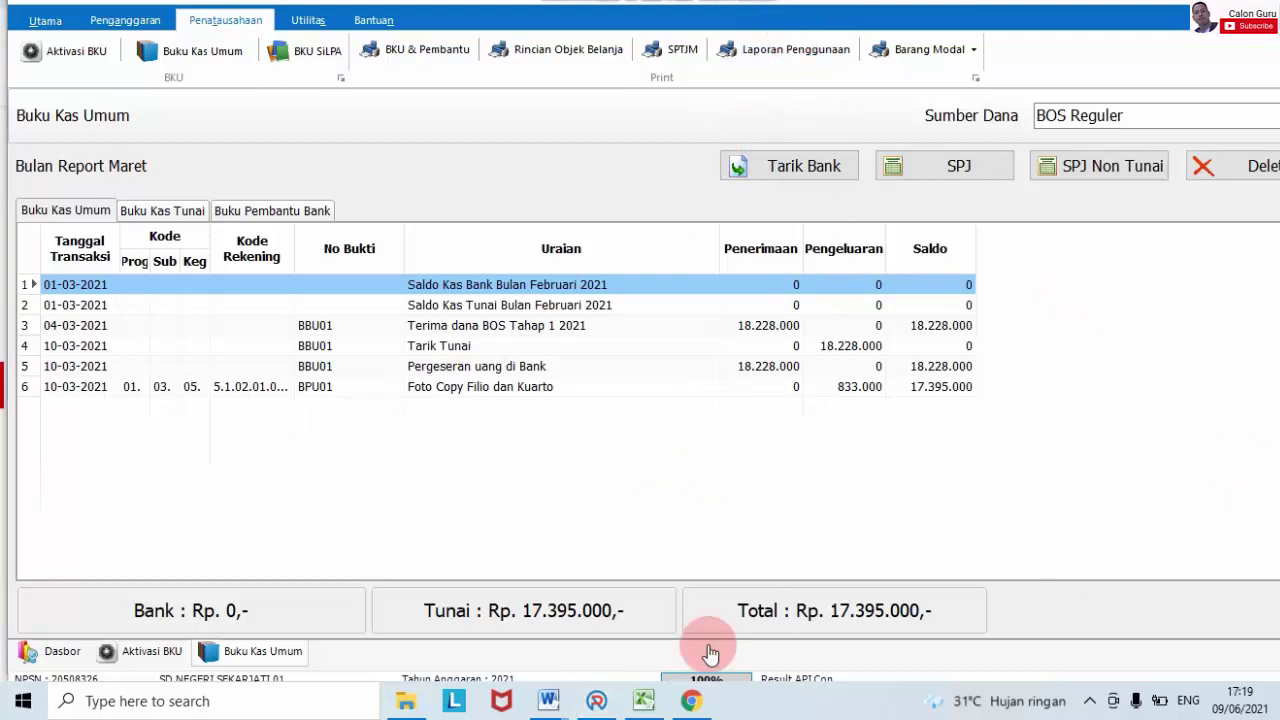
{"action": "left_click", "coordinate": [643, 700]}
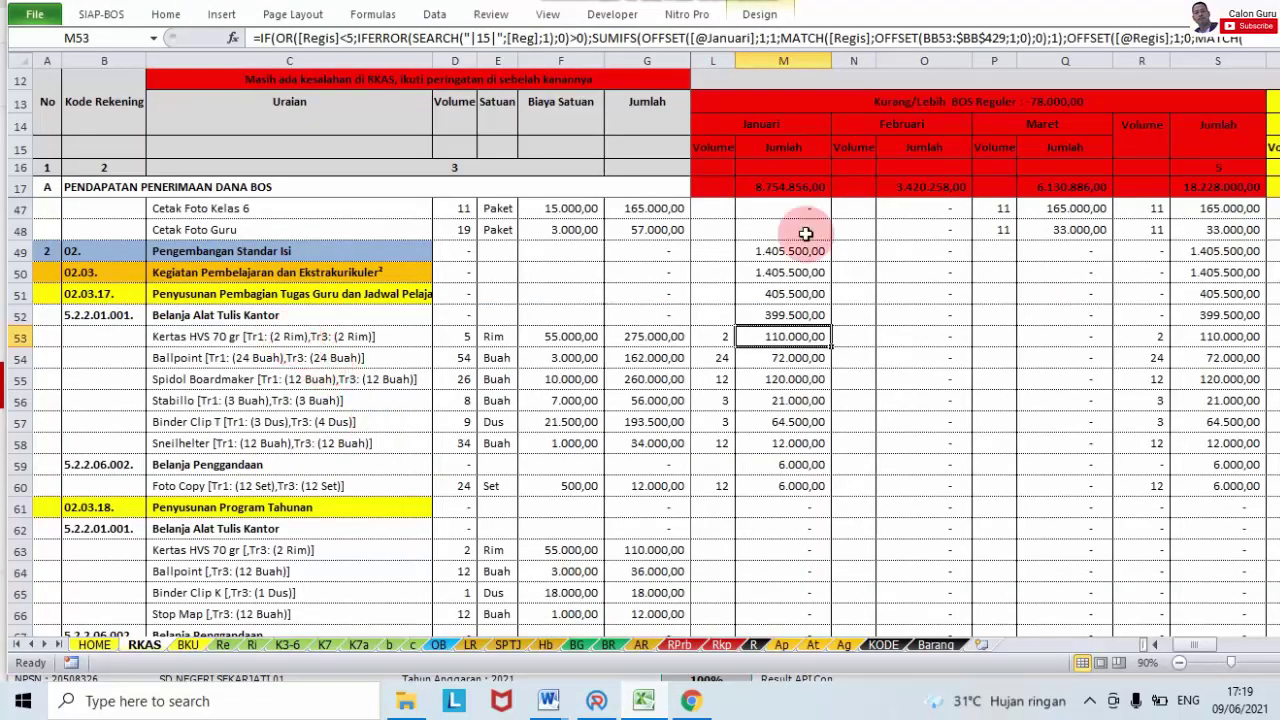
{"action": "left_click", "coordinate": [752, 55]}
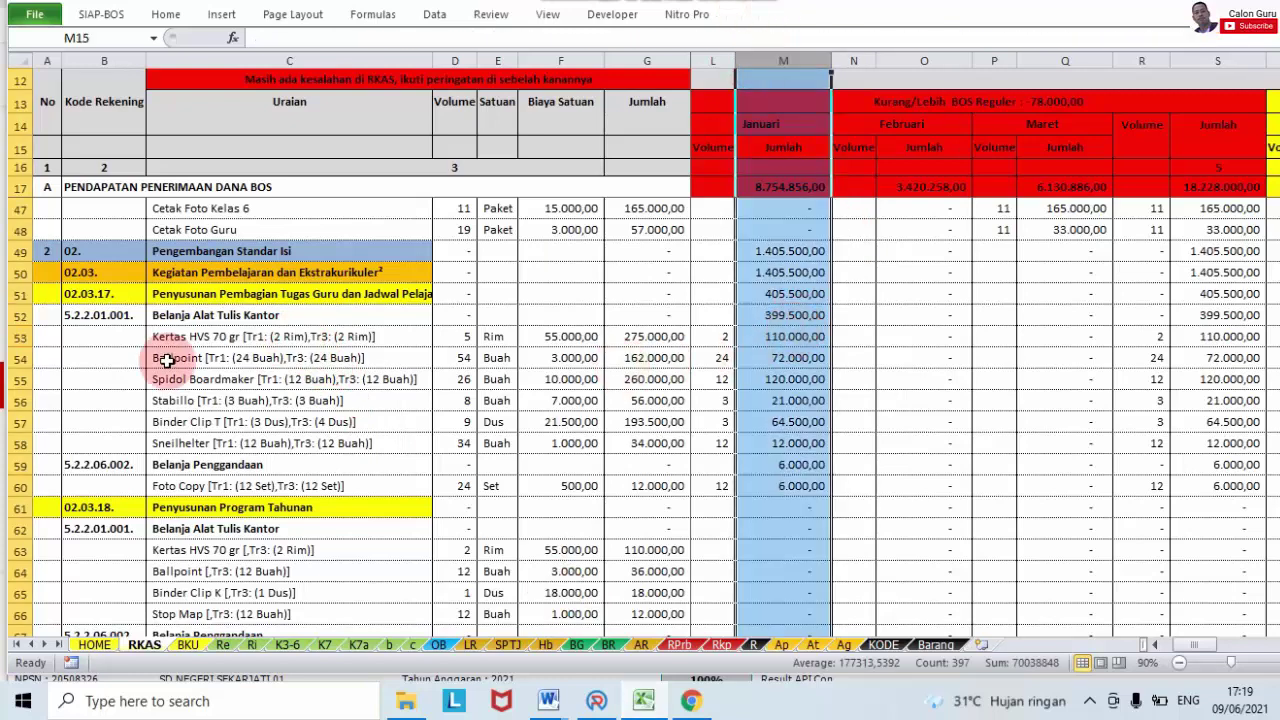
{"action": "left_click", "coordinate": [212, 315]}
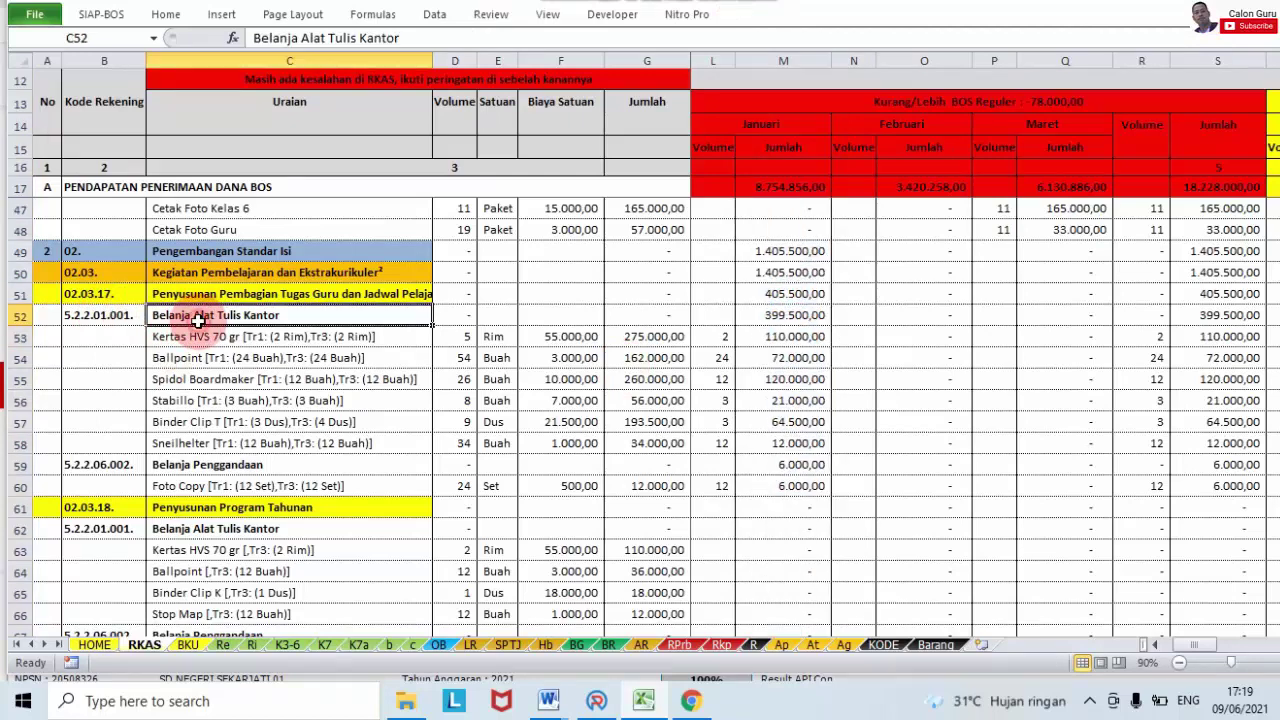
{"action": "left_click", "coordinate": [215, 337]}
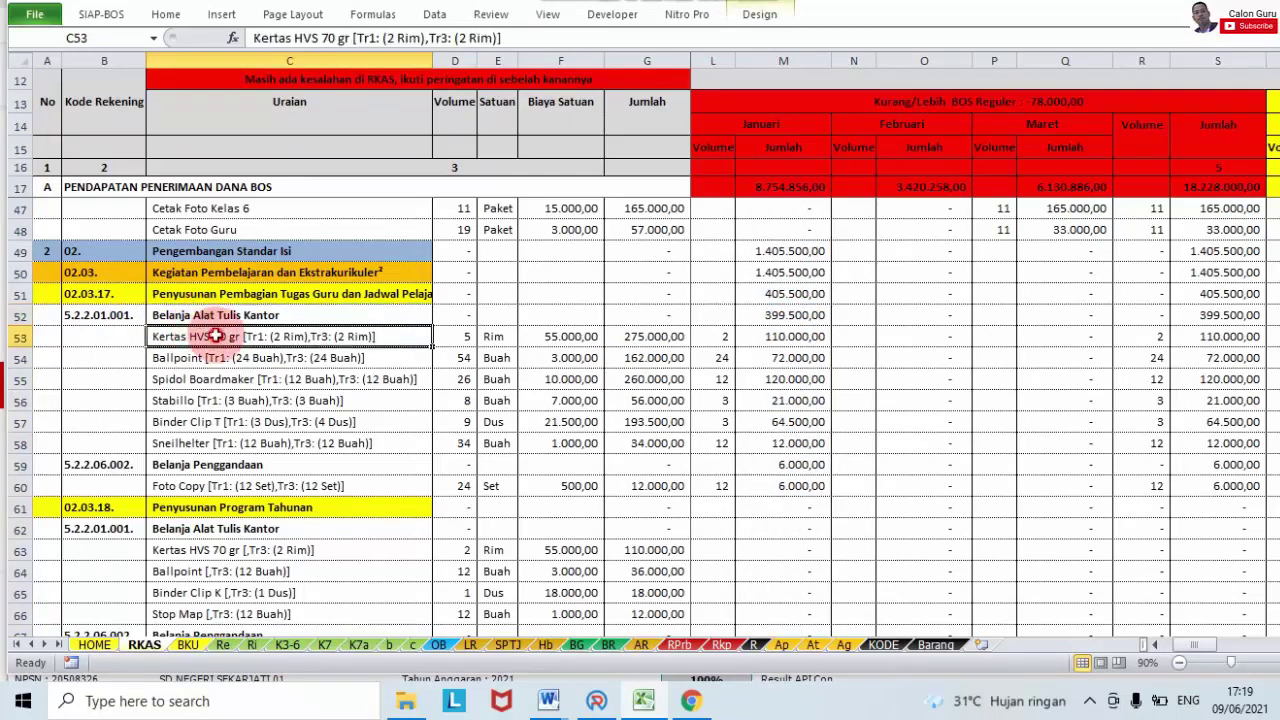
{"action": "left_click", "coordinate": [767, 336]}
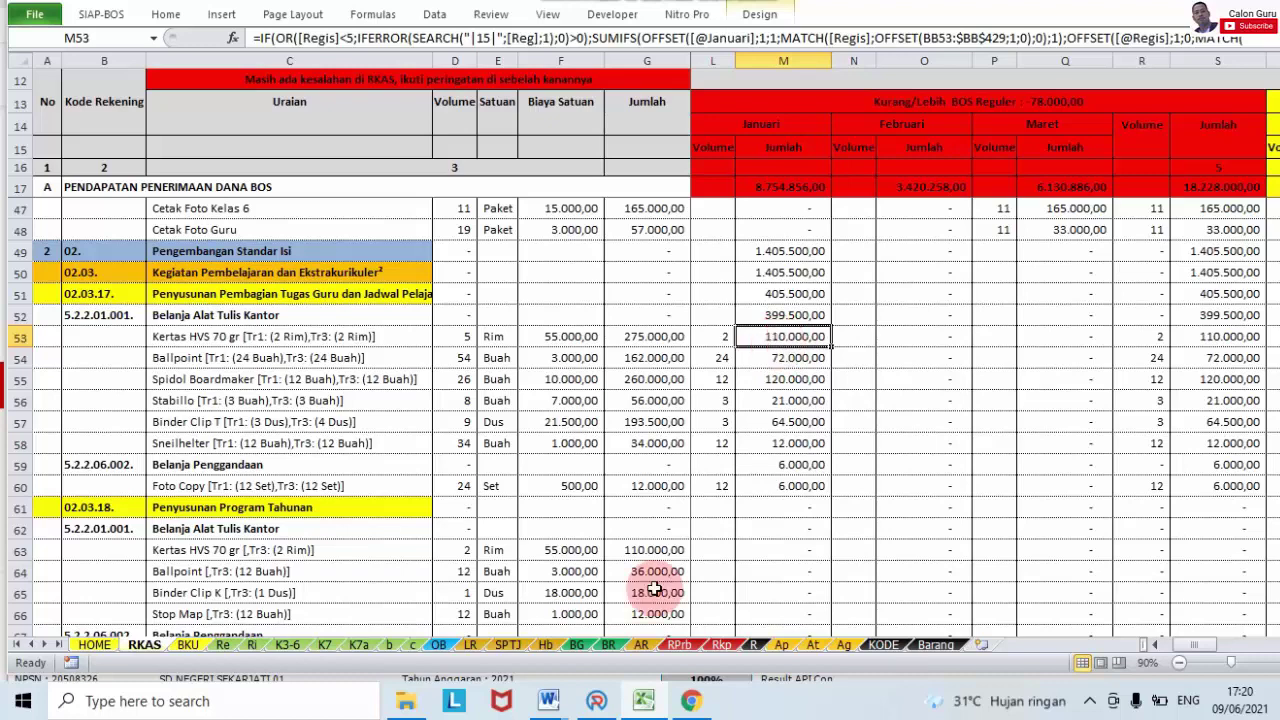
- Switch to ARKAS, start a new SPJ entry and open its Rekening choices, referring to the Excel budget sheet
{"action": "left_click", "coordinate": [596, 701]}
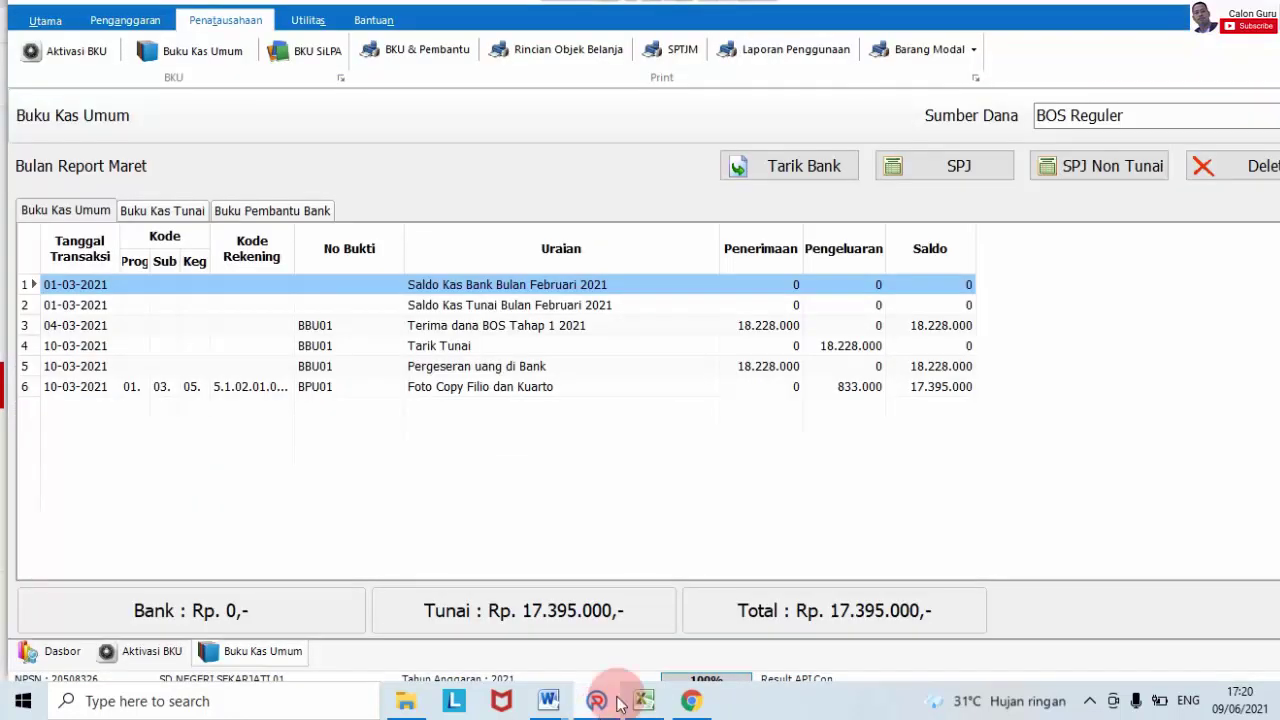
{"action": "left_click", "coordinate": [952, 168]}
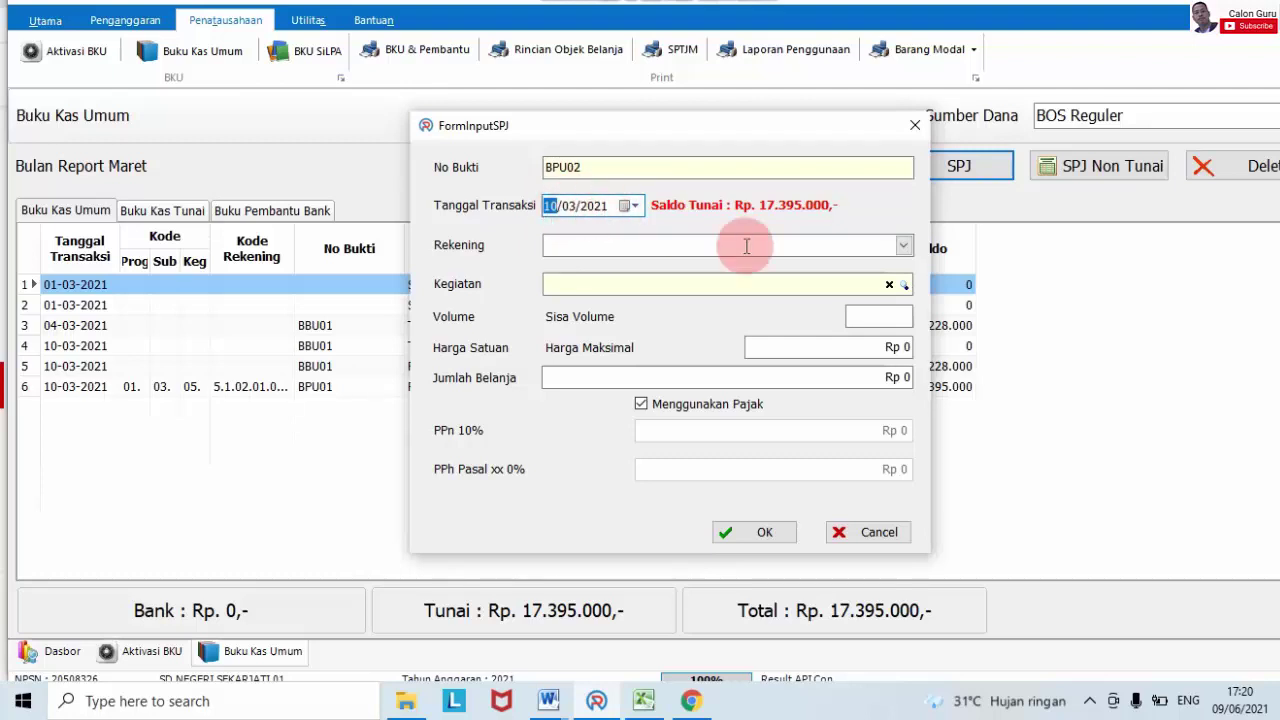
{"action": "left_click", "coordinate": [903, 246]}
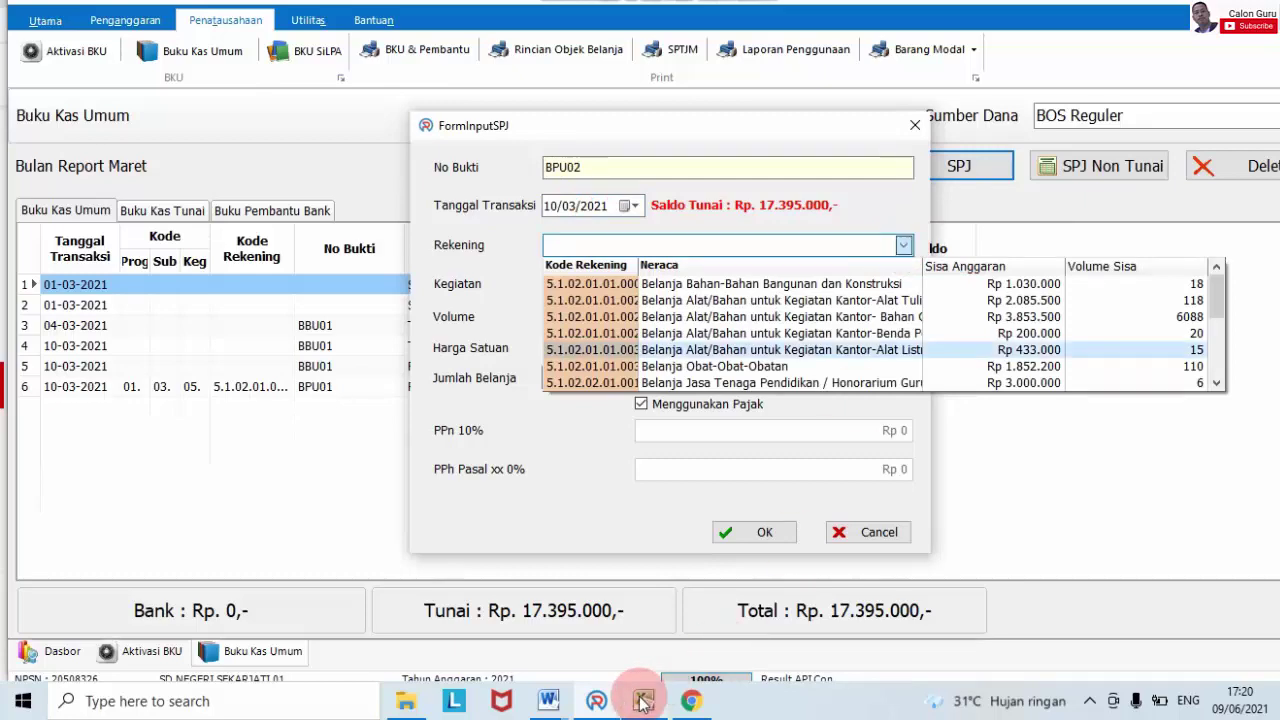
{"action": "mouse_move", "coordinate": [645, 700]}
{"action": "left_click", "coordinate": [620, 617]}
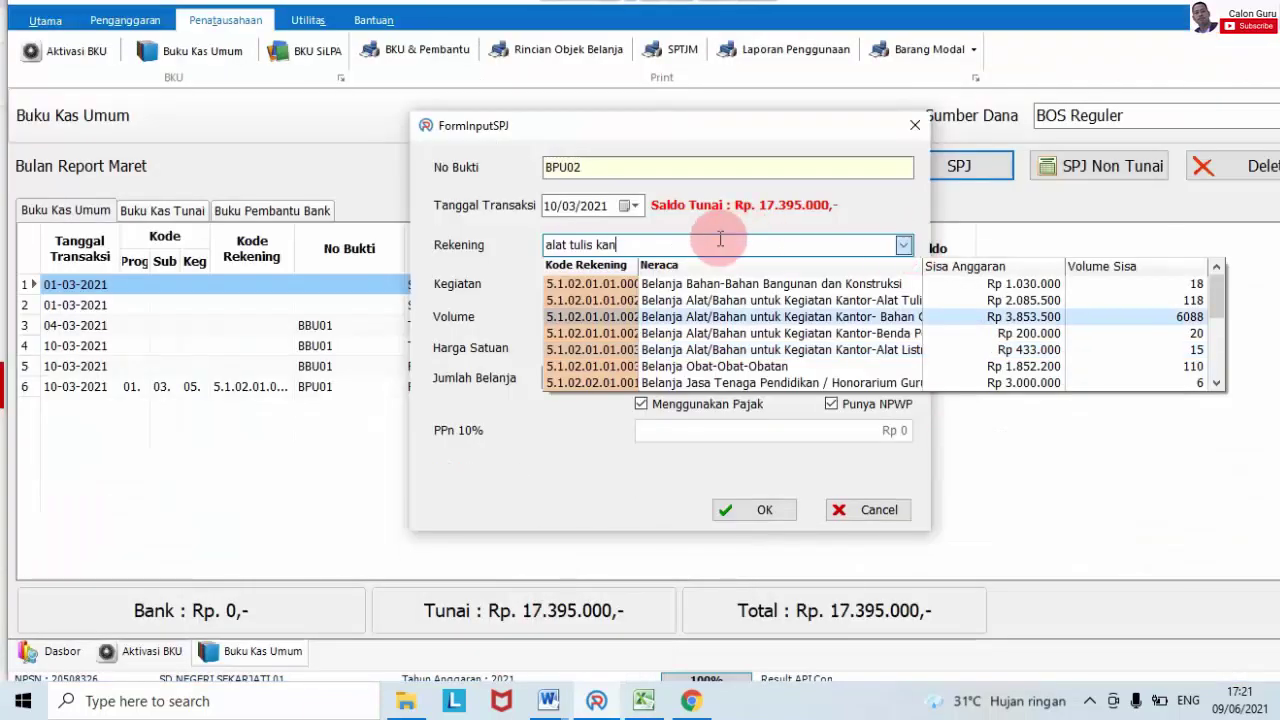
- Clear the Rekening search text and pick Belanja Bahan-Bahan Bangunan dan Konstruksi as the account
{"action": "key", "text": "BackSpace"}
{"action": "key", "text": "BackSpace"}
{"action": "key", "text": "BackSpace"}
{"action": "key", "text": "BackSpace"}
{"action": "key", "text": "BackSpace"}
{"action": "key", "text": "BackSpace"}
{"action": "key", "text": "BackSpace"}
{"action": "key", "text": "BackSpace"}
{"action": "key", "text": "BackSpace"}
{"action": "key", "text": "BackSpace"}
{"action": "key", "text": "BackSpace"}
{"action": "key", "text": "BackSpace"}
{"action": "key", "text": "BackSpace"}
{"action": "key", "text": "BackSpace"}
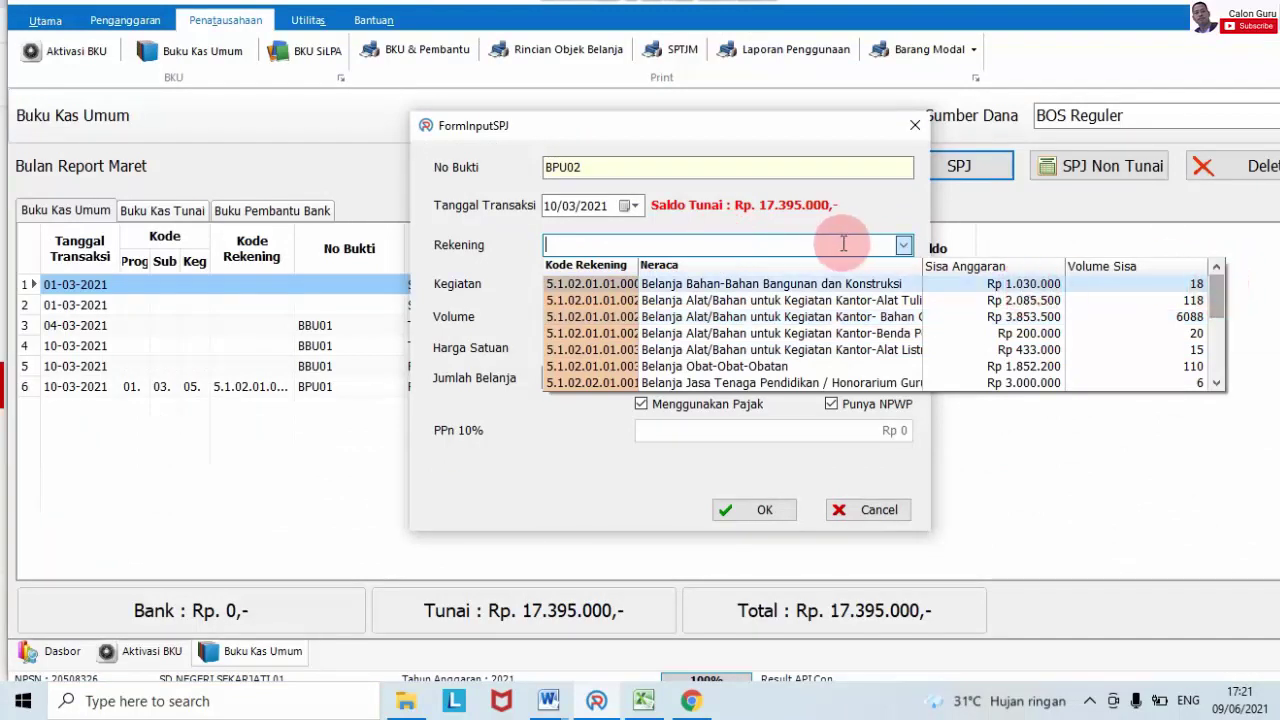
{"action": "left_click", "coordinate": [806, 284]}
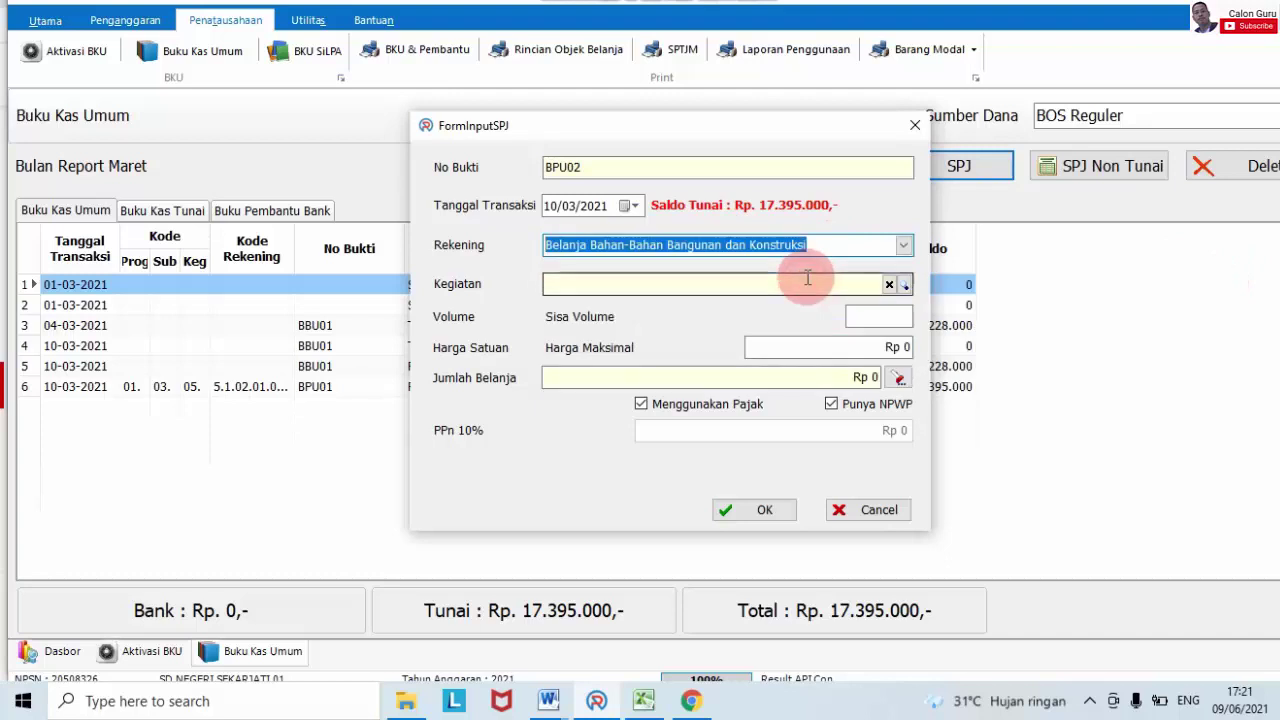
- Set Rekening to Belanja Alat/Bahan untuk Kegiatan Kantor-Alat Tulis Kantor and Kegiatan to 02.03.17. Penyusunan Pembagian Tugas Guru dan Jadwal Pelajaran
{"action": "left_click", "coordinate": [903, 244]}
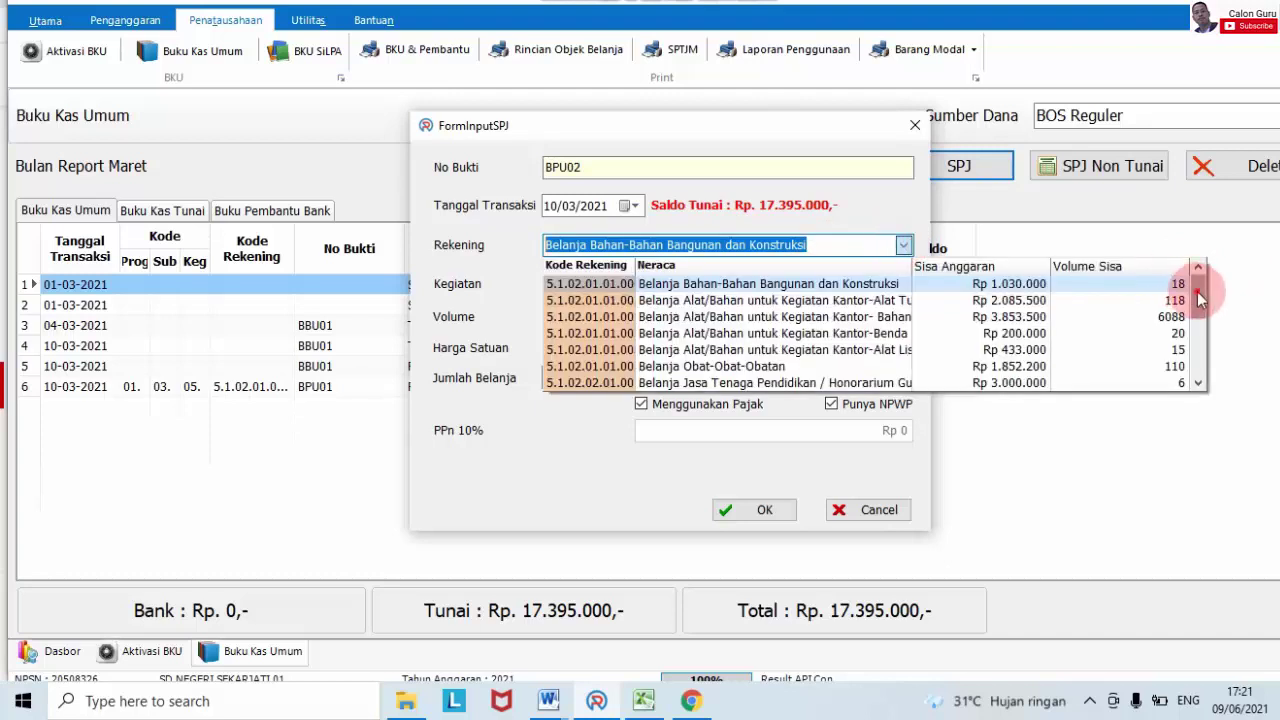
{"action": "left_click", "coordinate": [797, 300]}
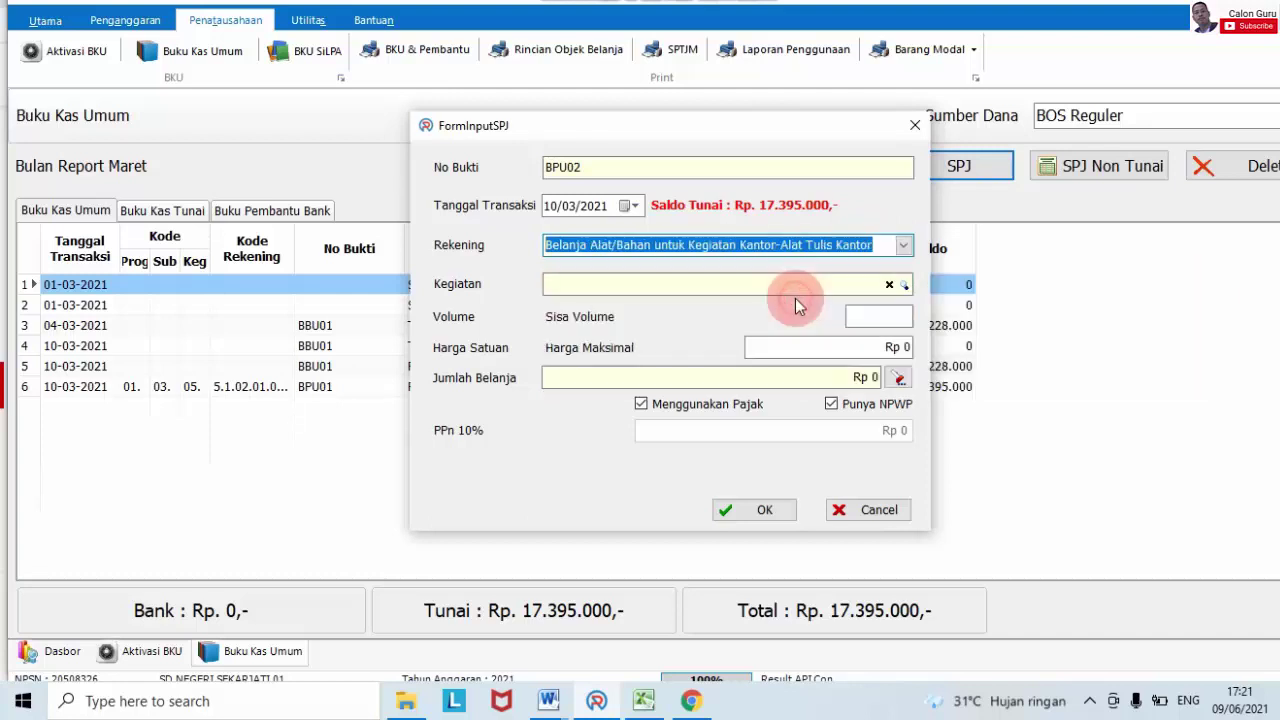
{"action": "left_click", "coordinate": [905, 286]}
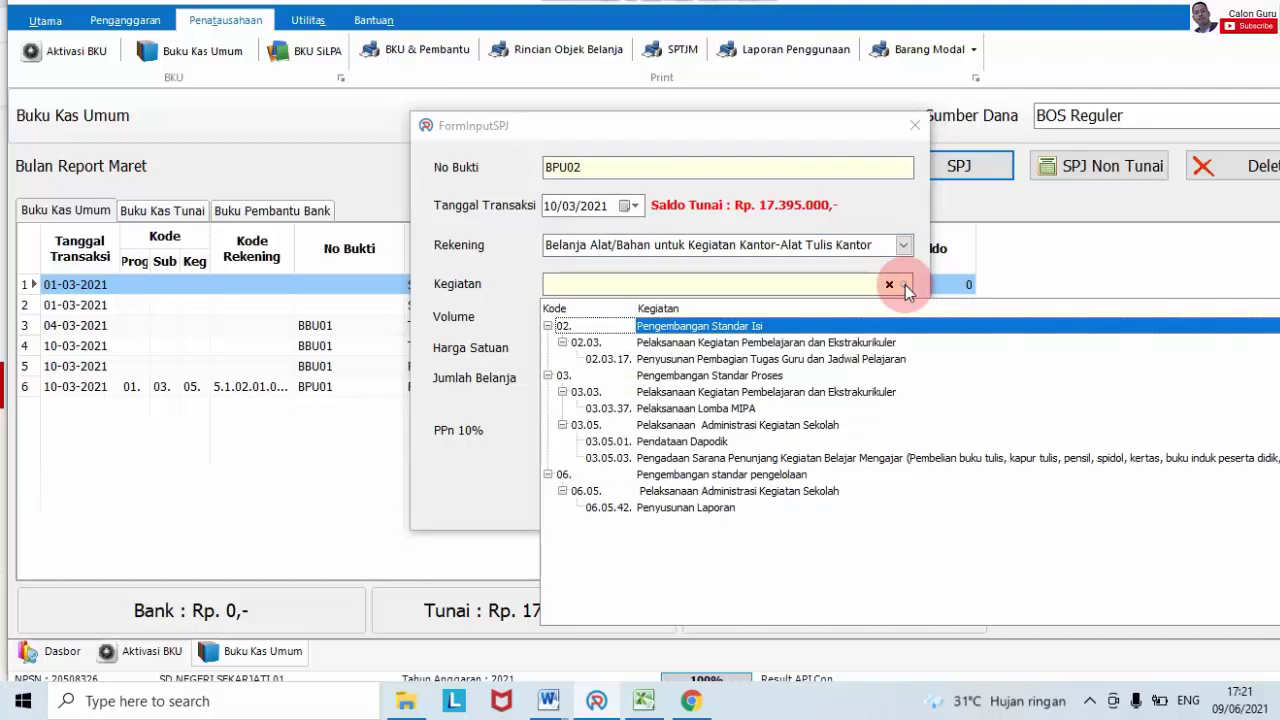
{"action": "left_click", "coordinate": [837, 359]}
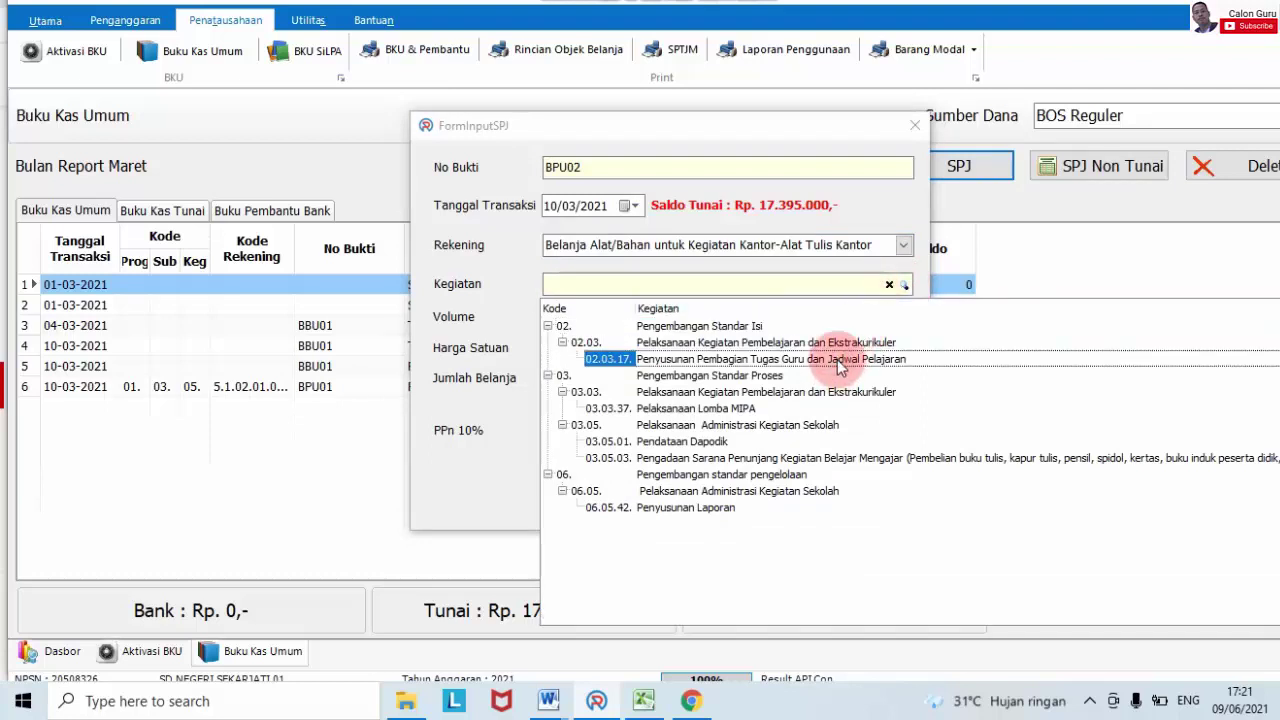
{"action": "left_click", "coordinate": [837, 359]}
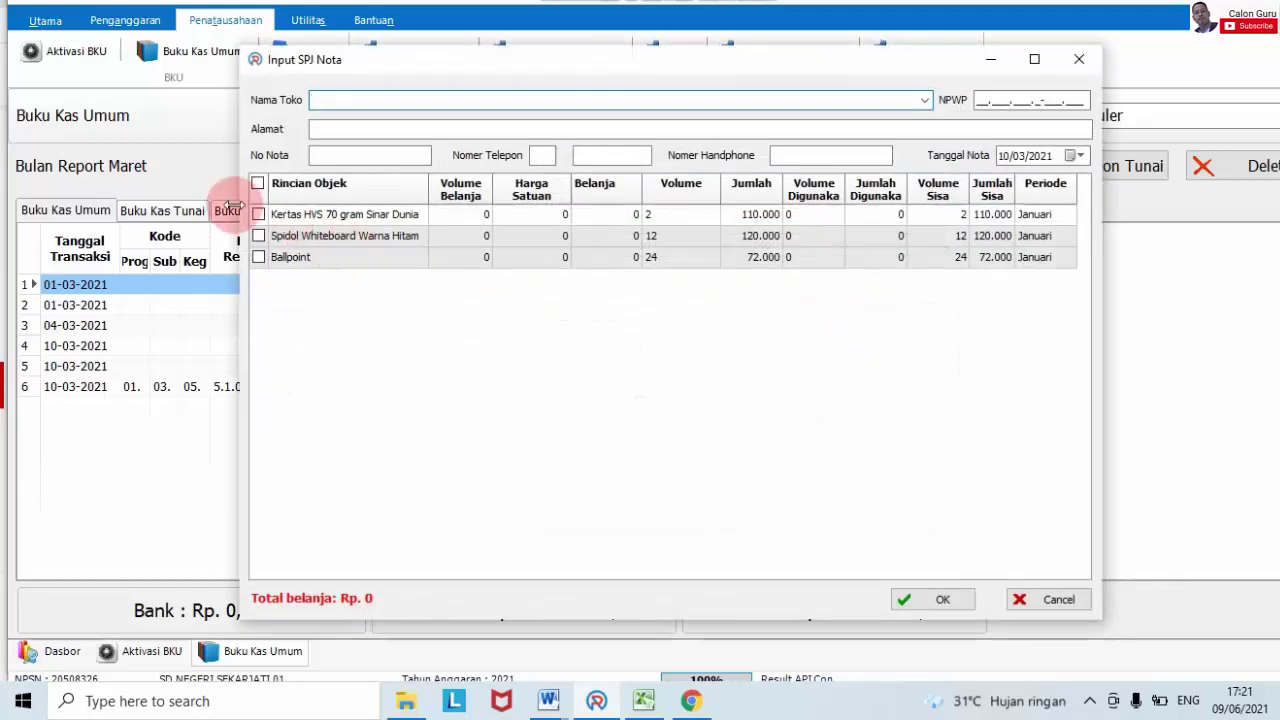
- Include the Kertas HVS 70 gram Sinar Dunia item in the SPJ note's purchases
{"action": "mouse_move", "coordinate": [643, 701]}
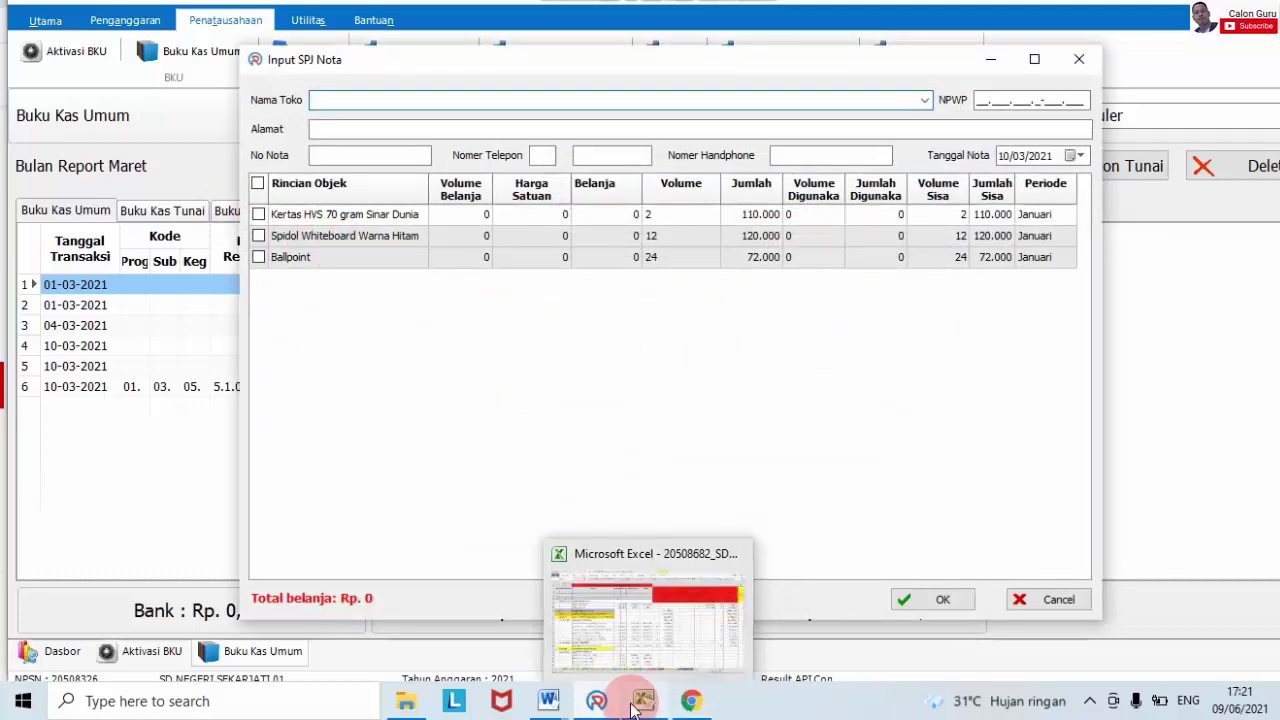
{"action": "mouse_move", "coordinate": [656, 621]}
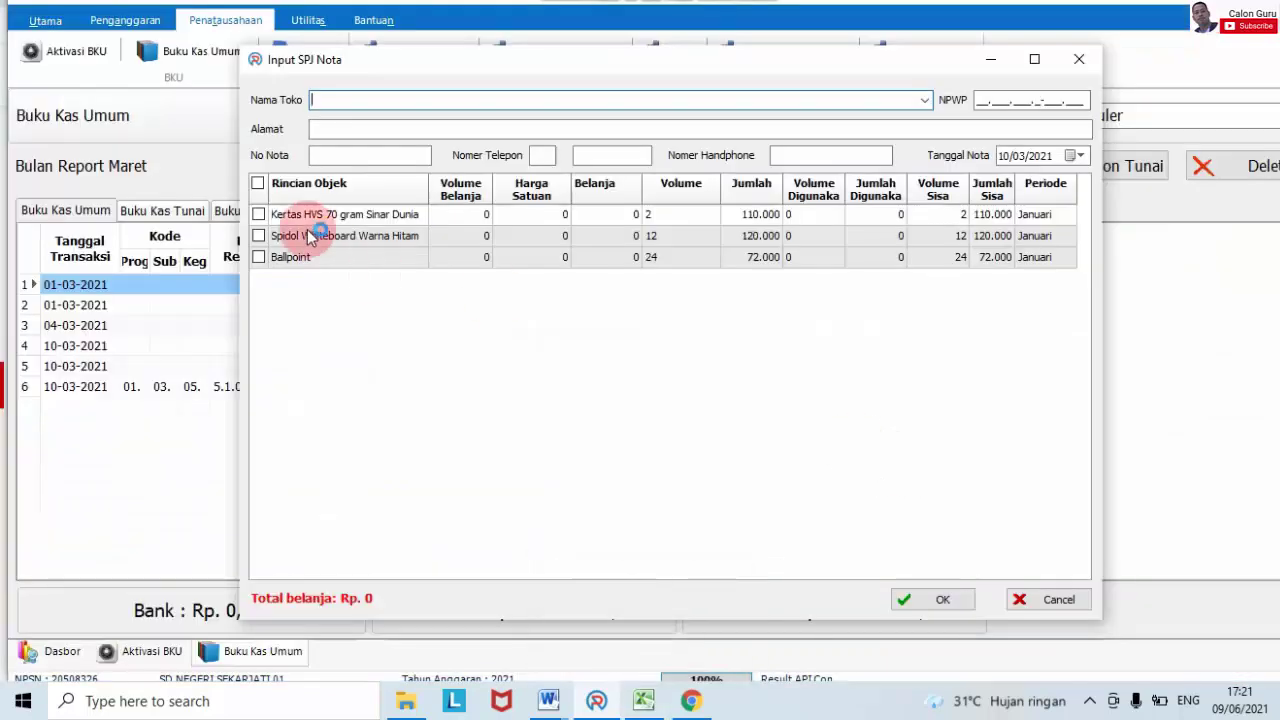
{"action": "left_click", "coordinate": [259, 214]}
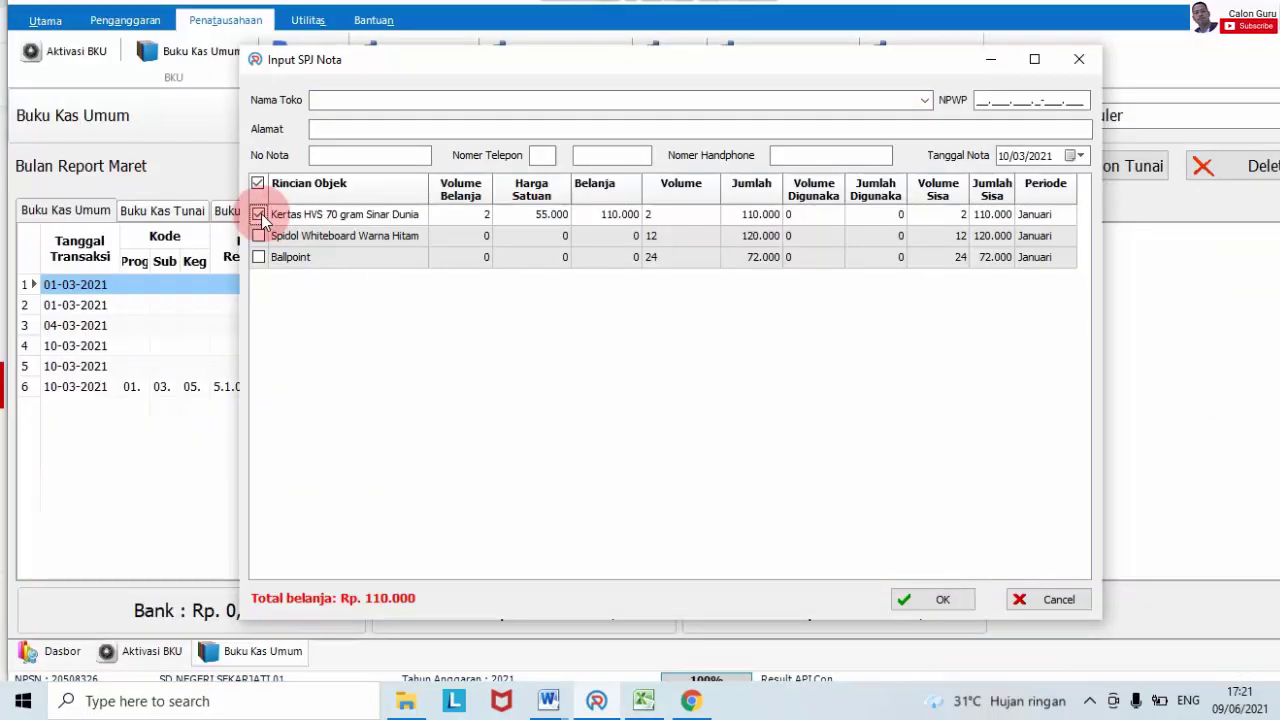
{"action": "left_click", "coordinate": [697, 365]}
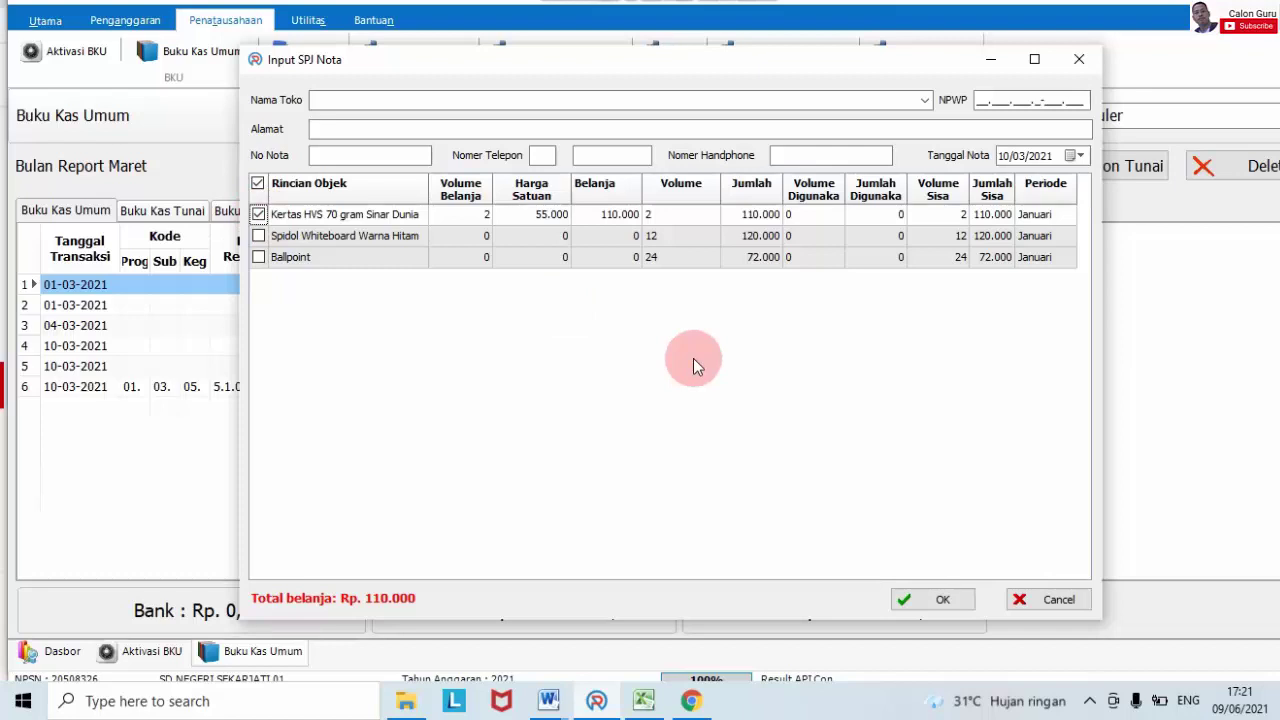
- Fill in the SPJ note's Nama Toko as CV Berkah Abadi, enter the shop's address, and set No Nota to "...."
{"action": "left_click", "coordinate": [452, 96]}
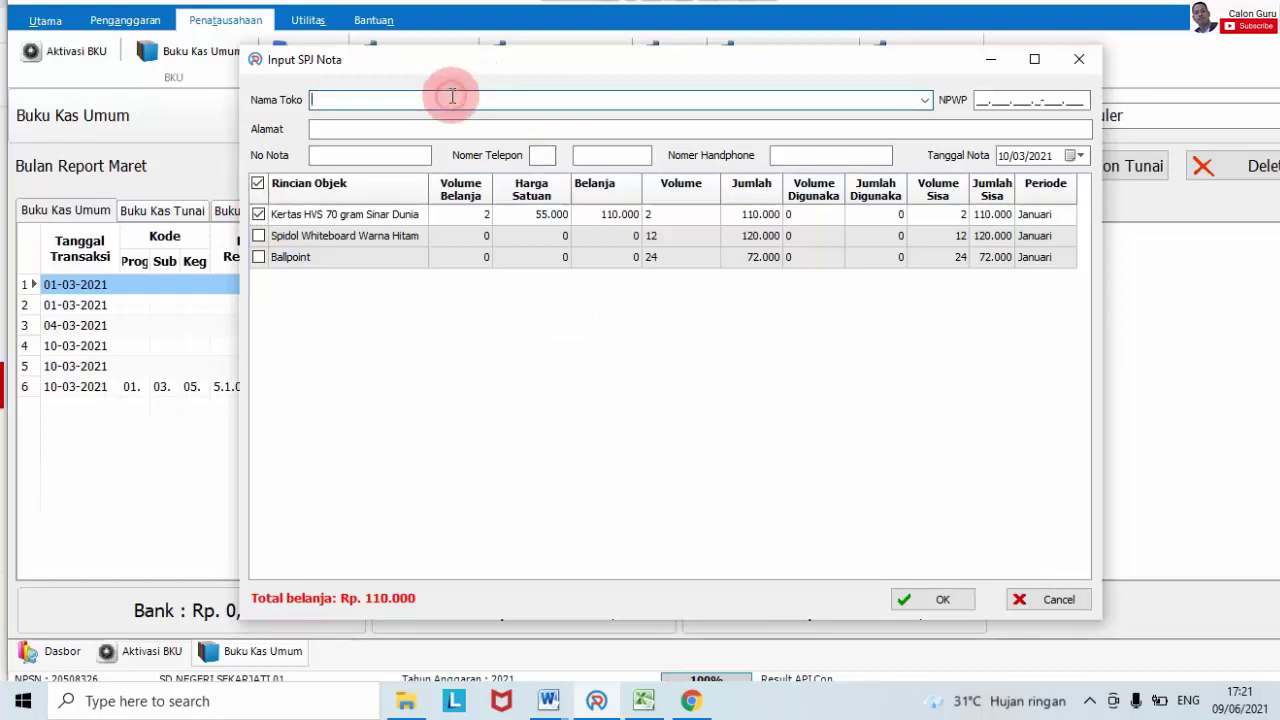
{"action": "key", "text": "Caps_Lock"}
{"action": "type", "text": "C"}
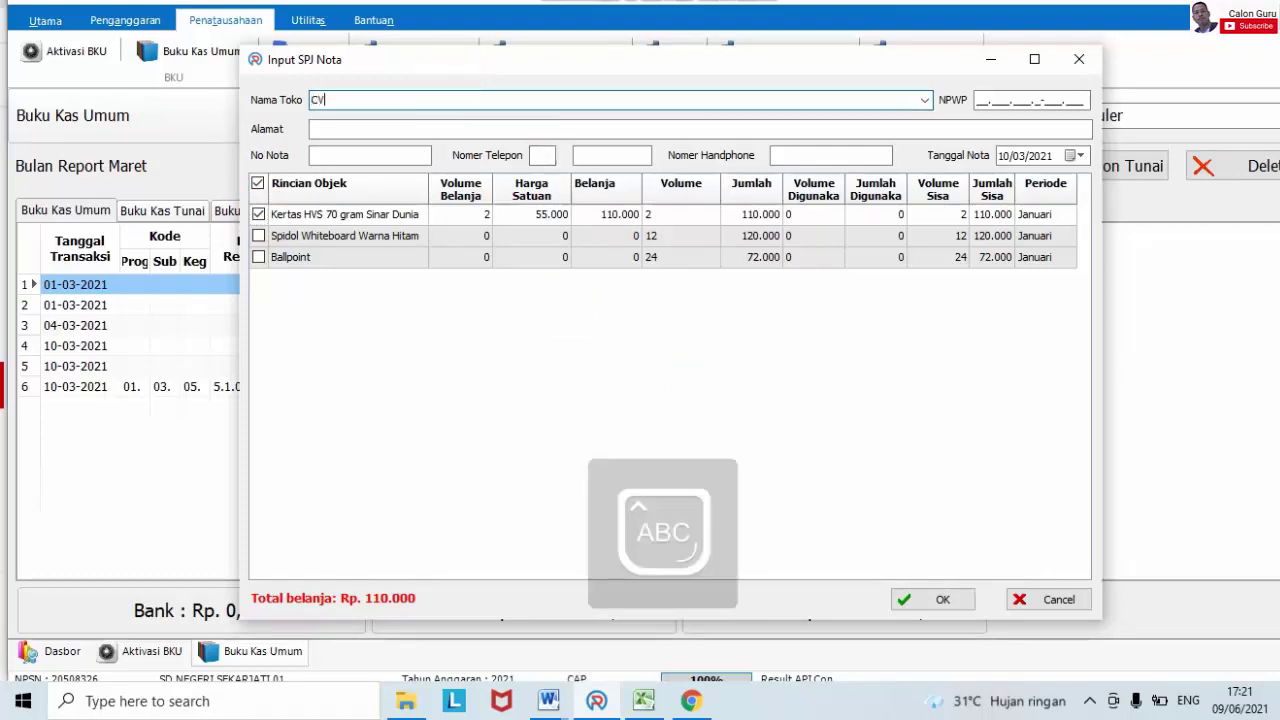
{"action": "type", "text": "V Ber"}
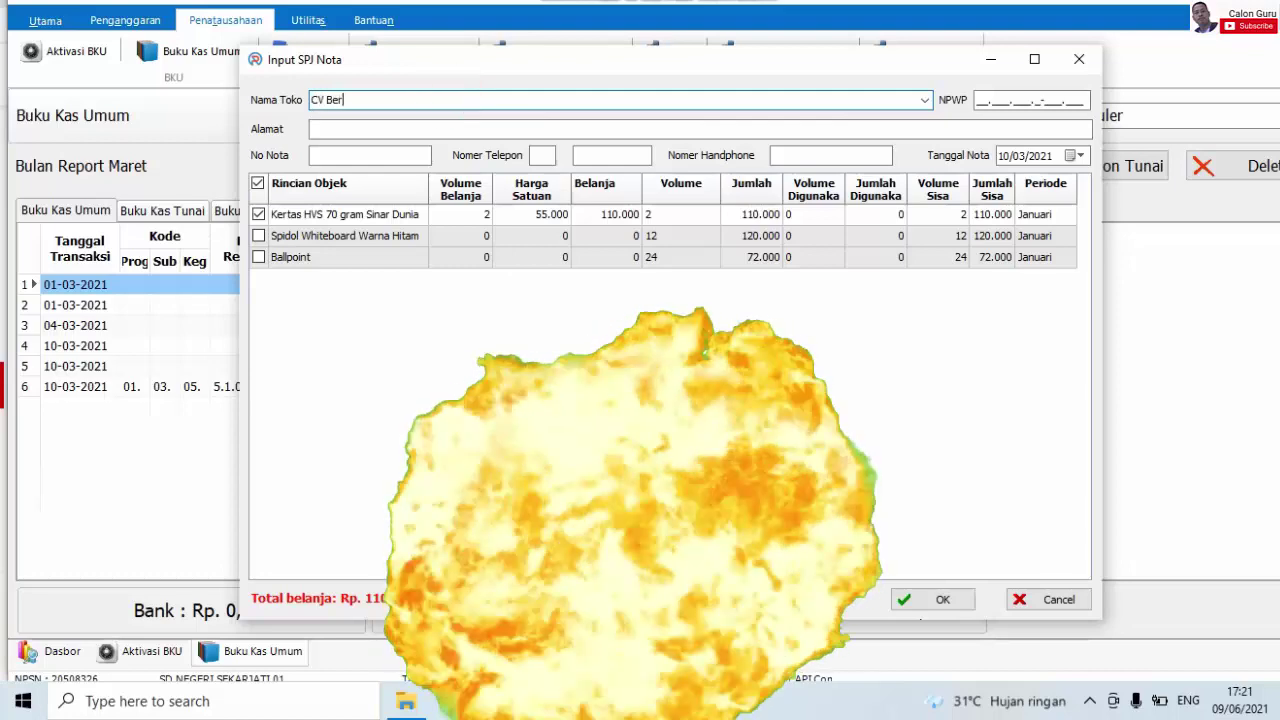
{"action": "type", "text": "kah Abadi"}
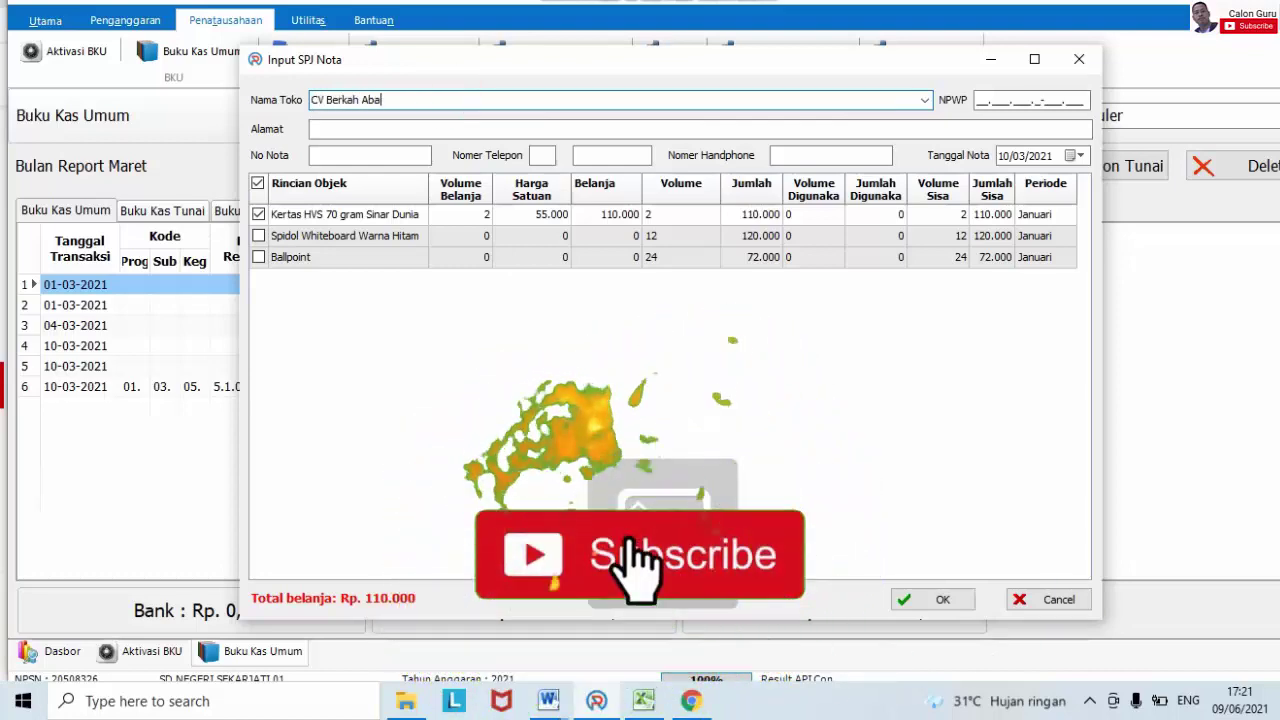
{"action": "left_click", "coordinate": [450, 126]}
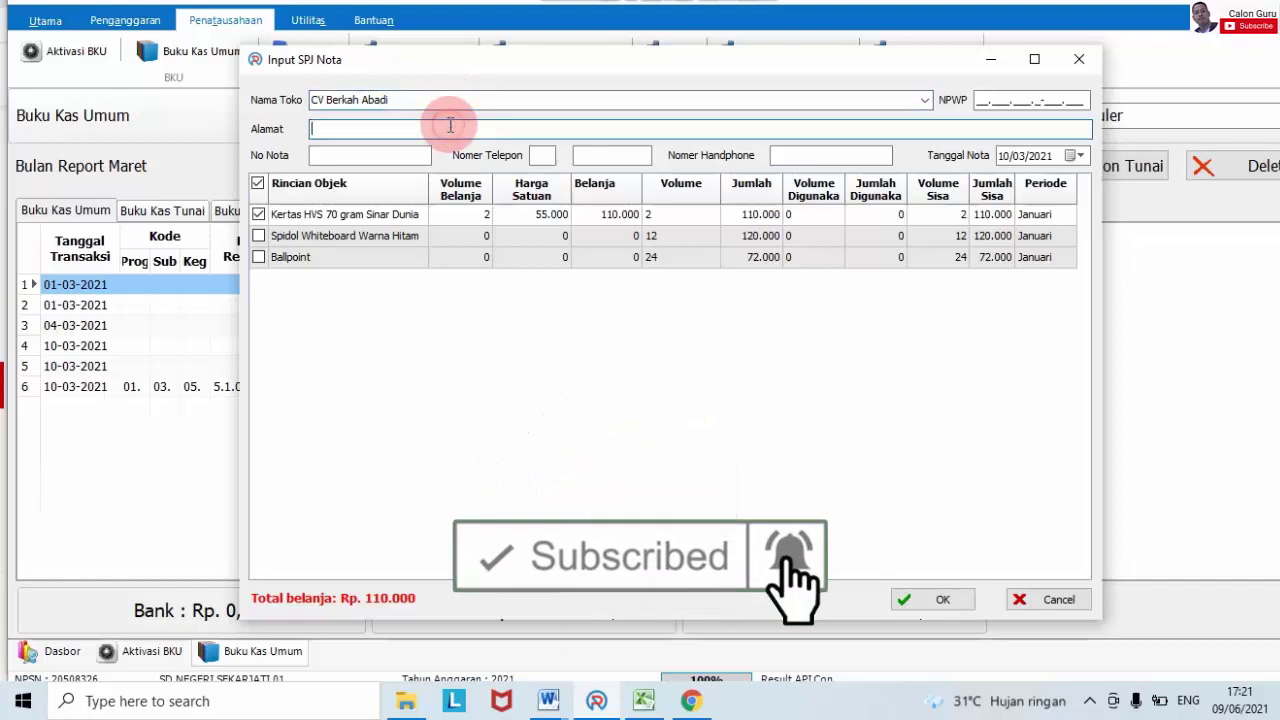
{"action": "type", "text": "Mantingan"}
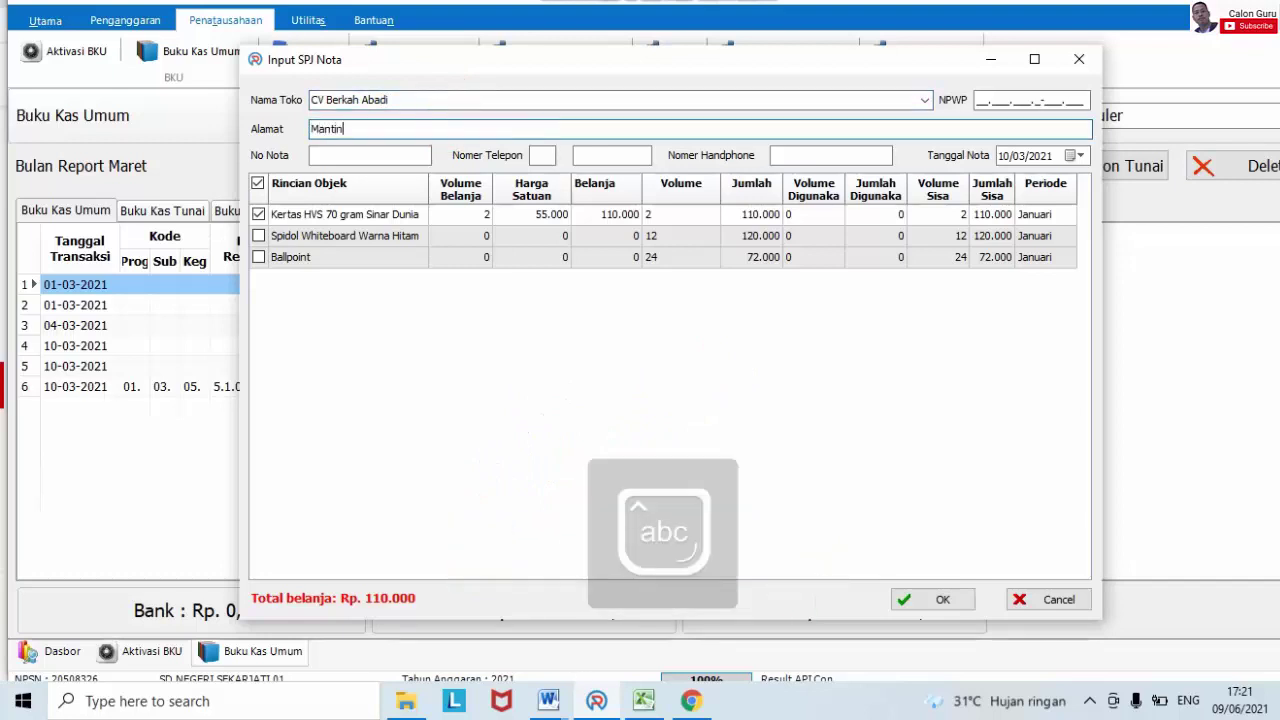
{"action": "left_click", "coordinate": [408, 158]}
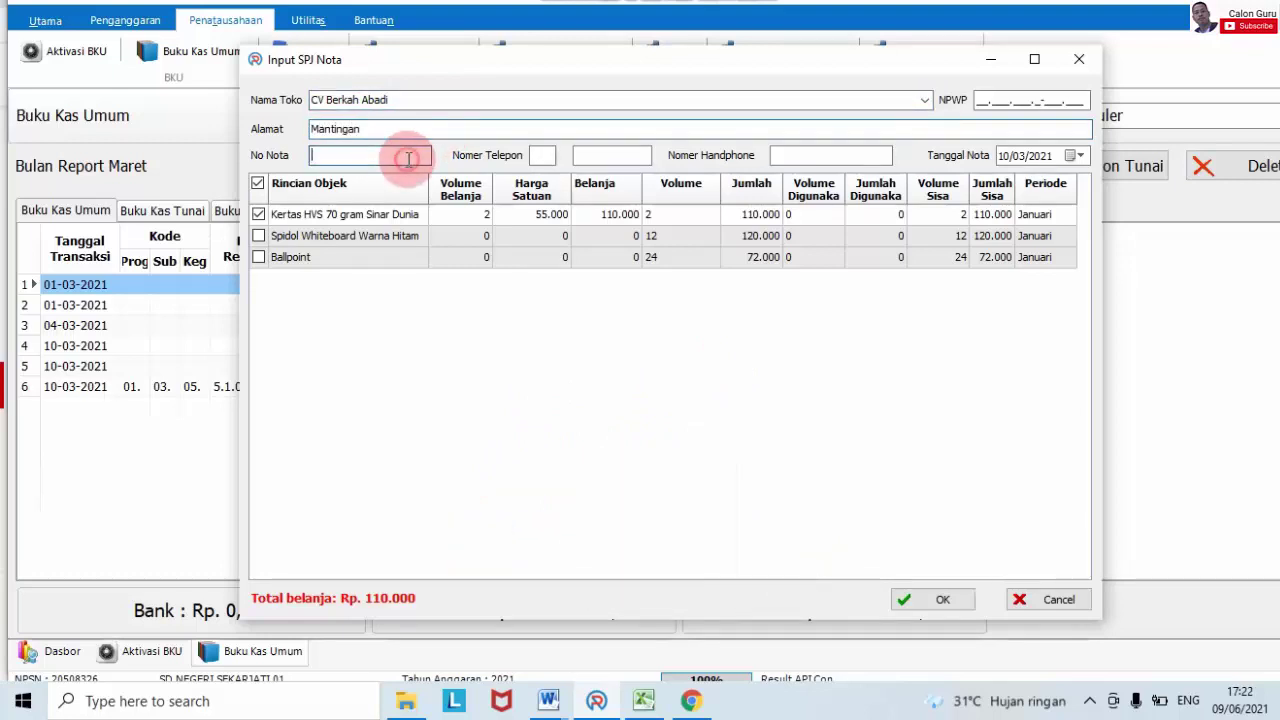
{"action": "type", "text": "...."}
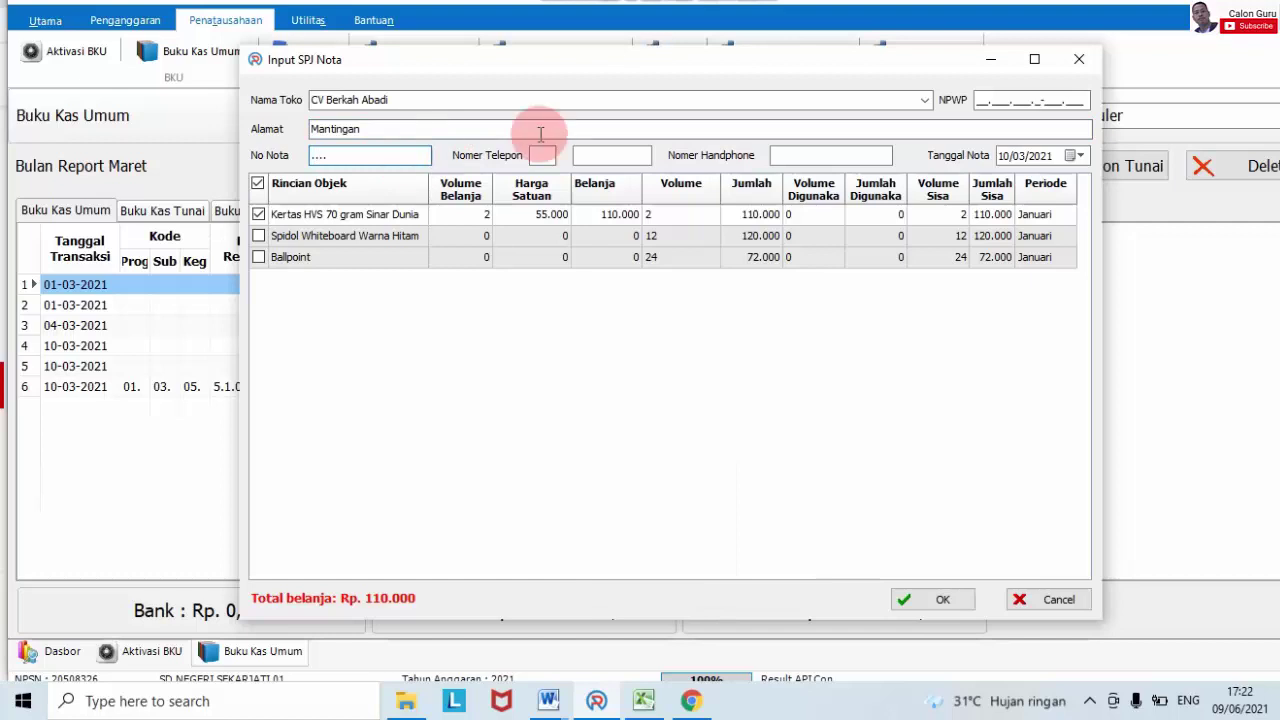
{"action": "left_click", "coordinate": [607, 154]}
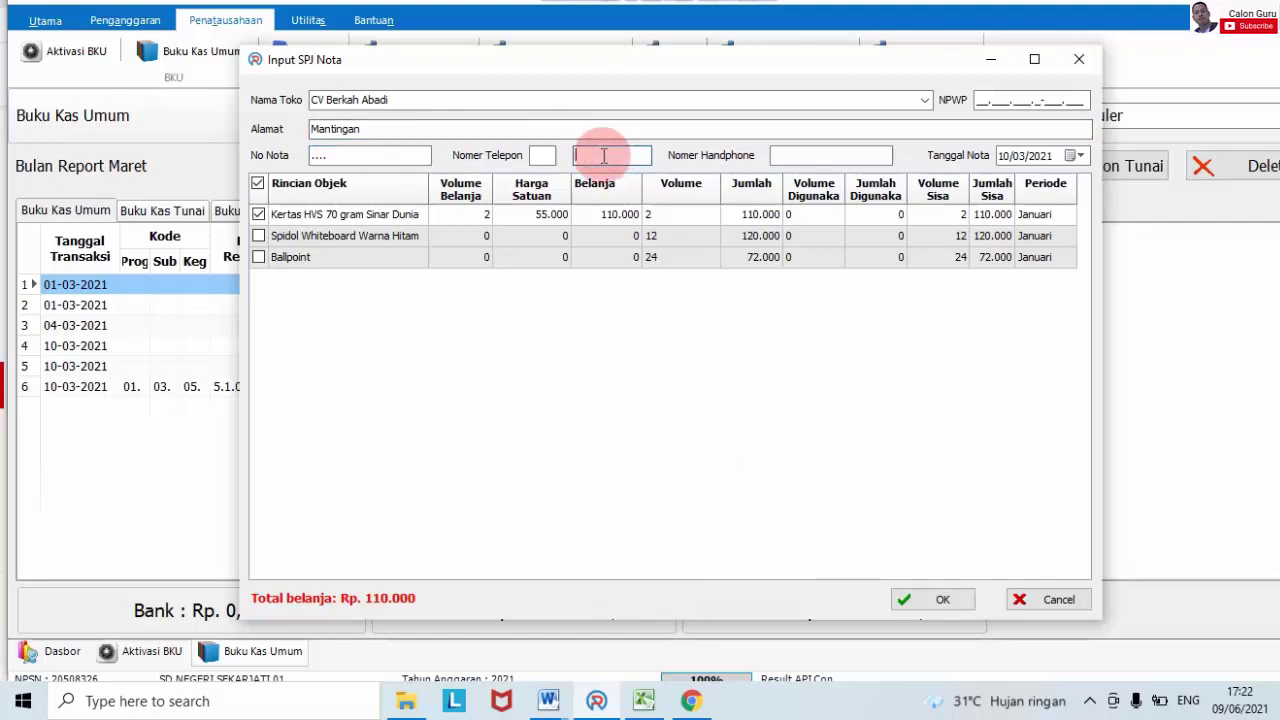
{"action": "type", "text": "081"}
{"action": "left_click", "coordinate": [602, 155]}
{"action": "left_click", "coordinate": [822, 288]}
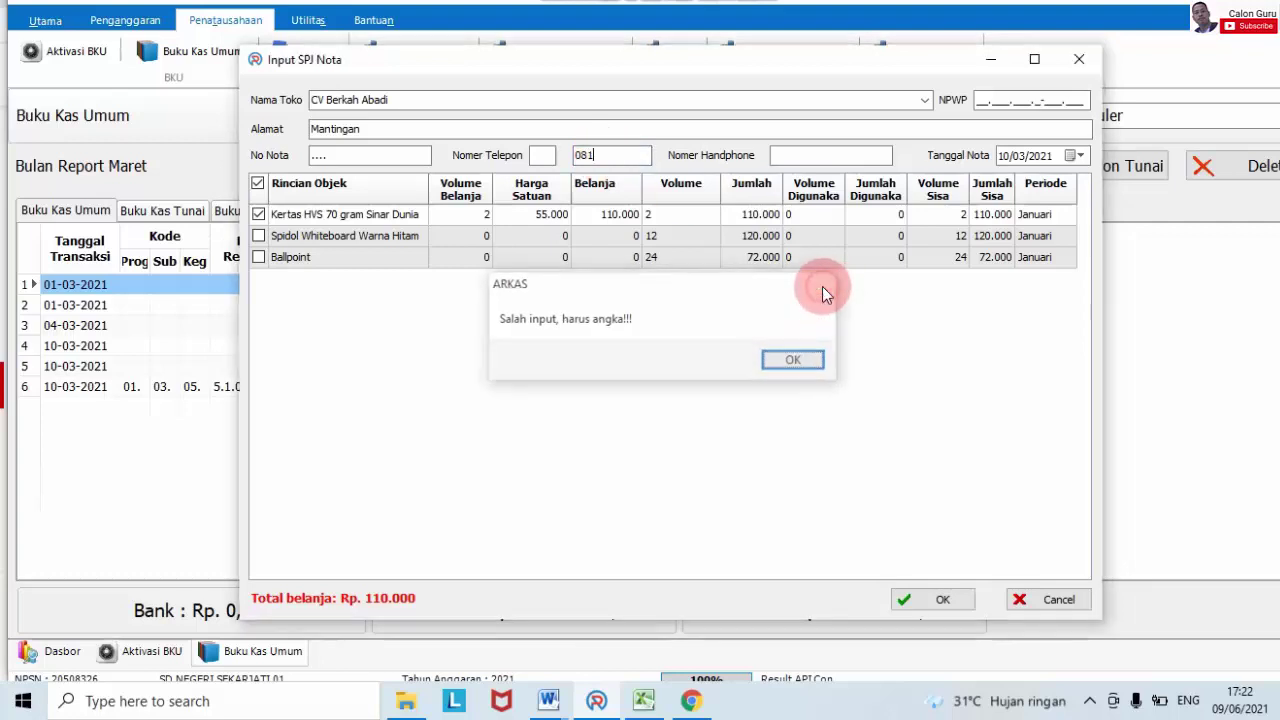
{"action": "double_click", "coordinate": [617, 160]}
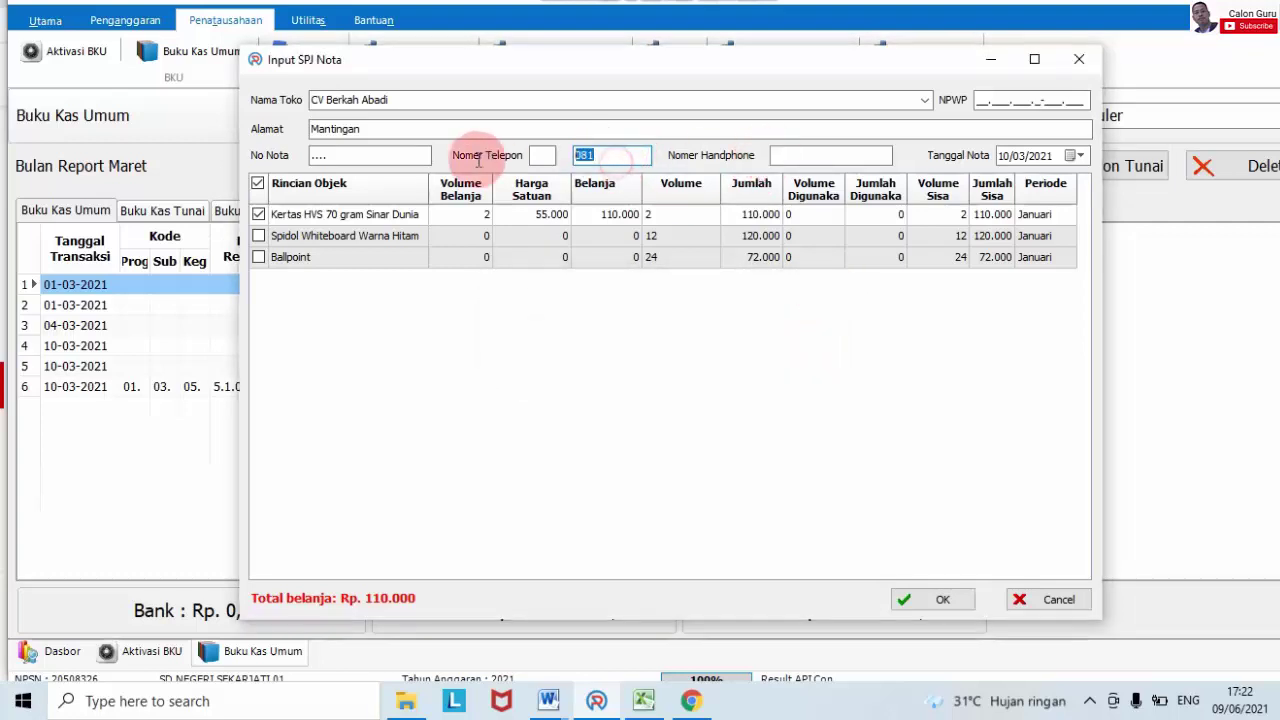
{"action": "key", "text": "BackSpace"}
- Enter the shop's mobile number in Nomer Handphone and set Tanggal Nota to 07/01/2021, referring to the Excel budget sheet
{"action": "left_click", "coordinate": [818, 150]}
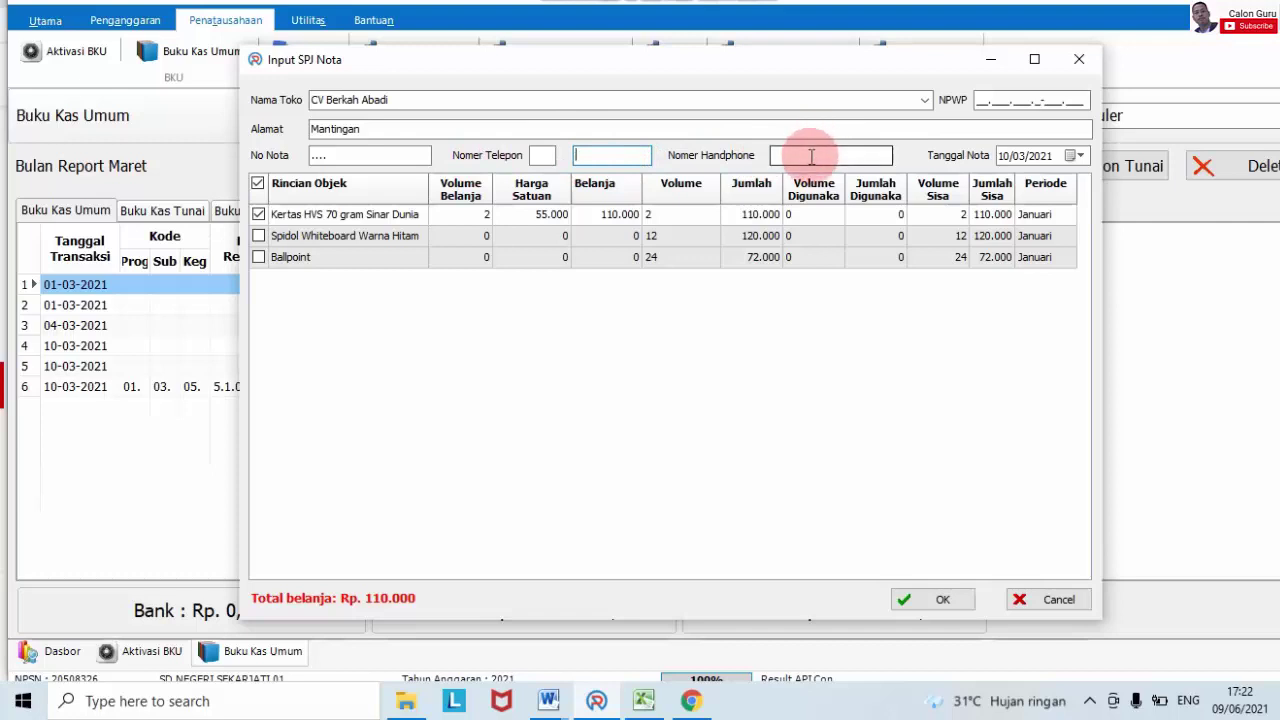
{"action": "type", "text": "081"}
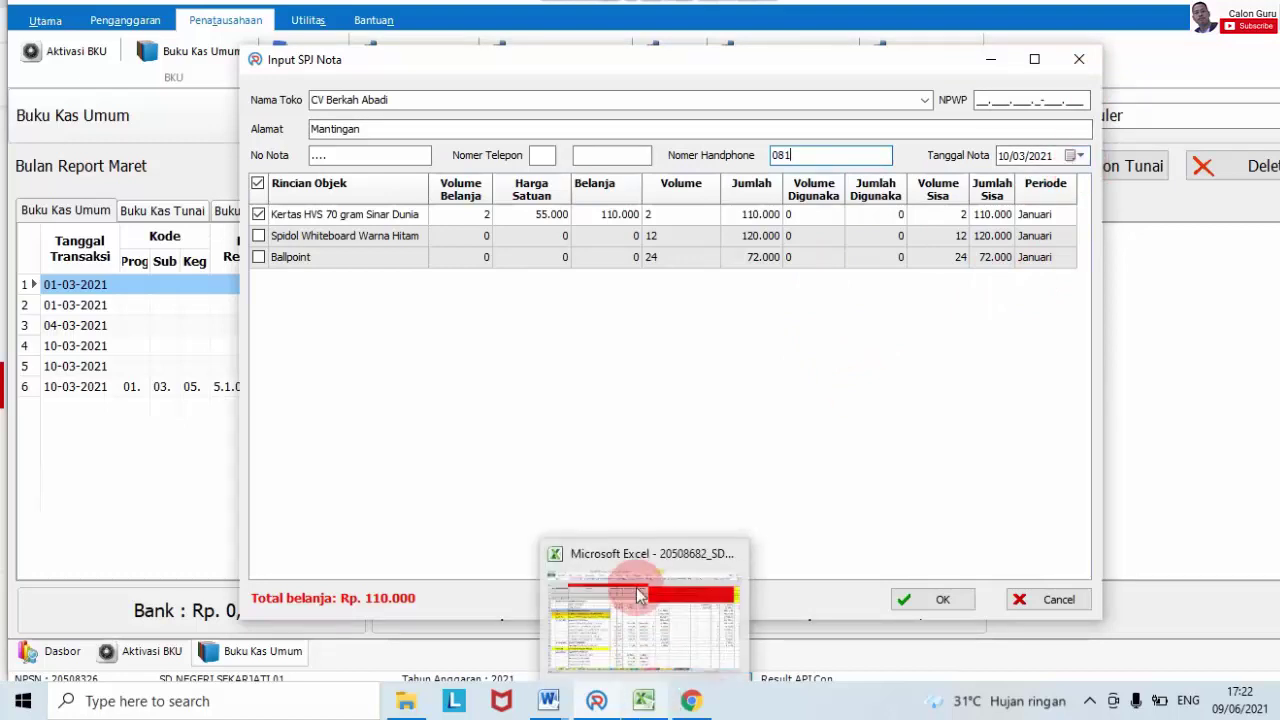
{"action": "mouse_move", "coordinate": [636, 590]}
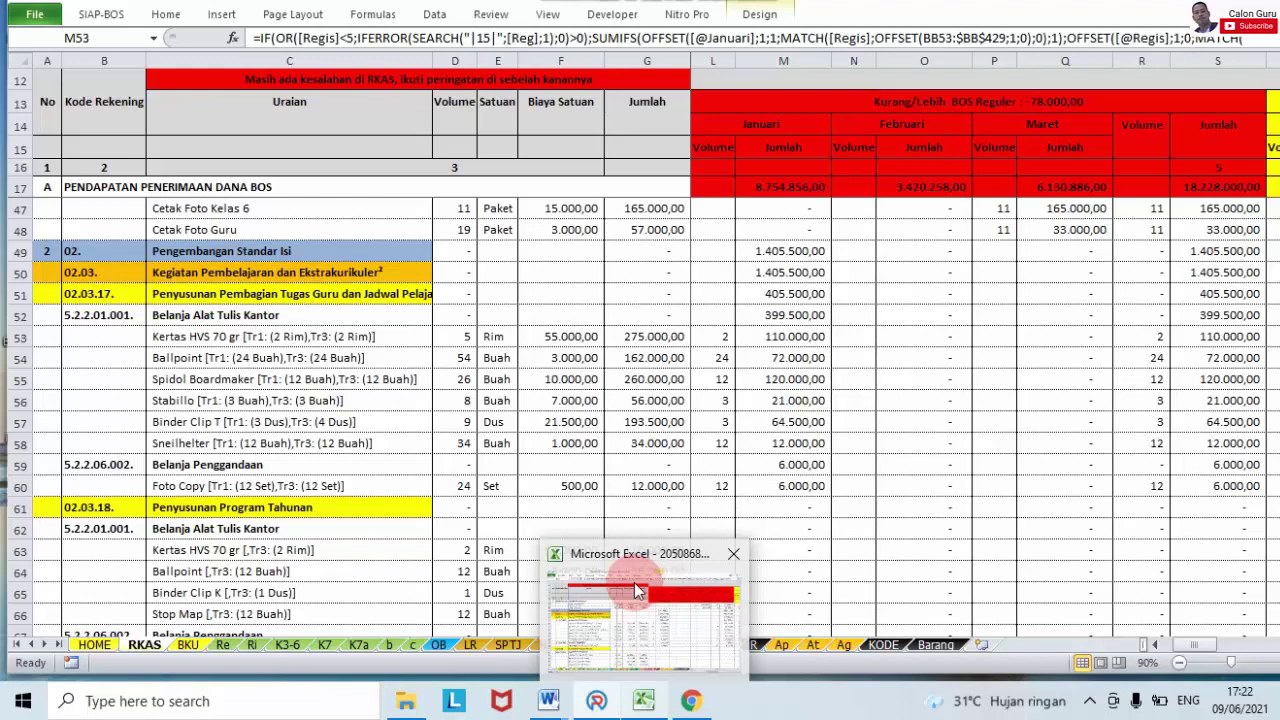
{"action": "left_click", "coordinate": [643, 700]}
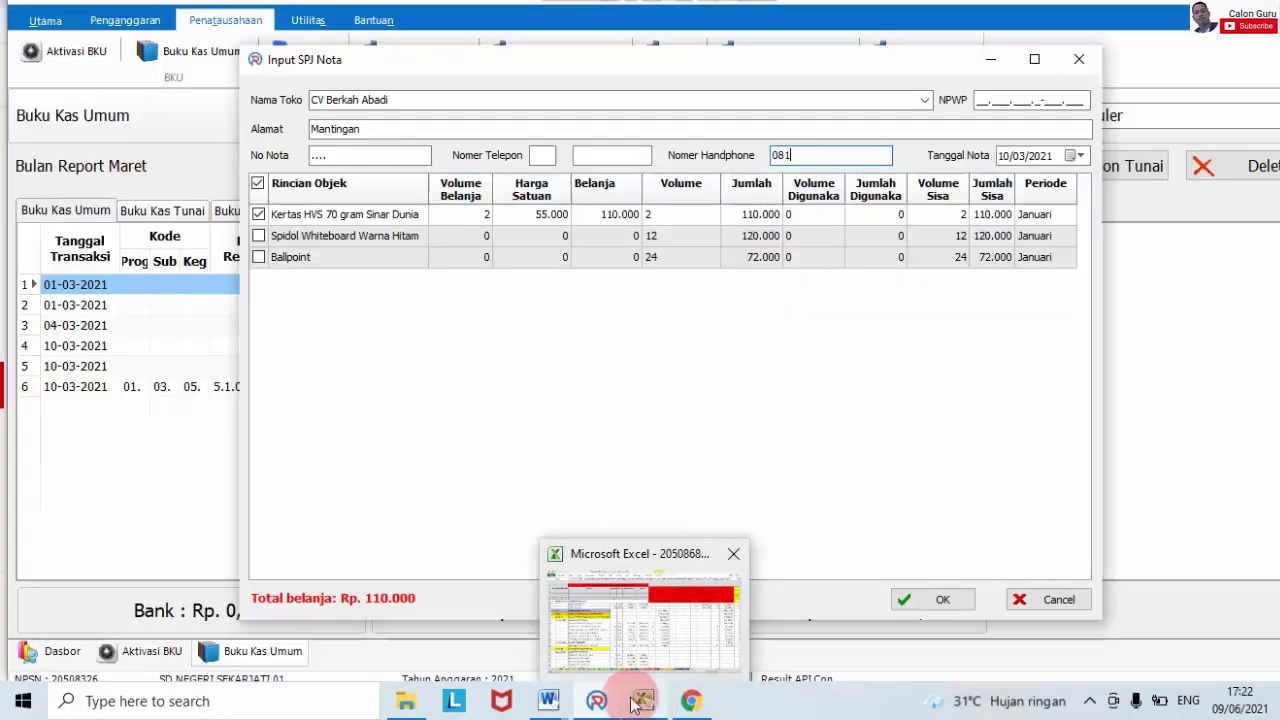
{"action": "left_click", "coordinate": [597, 703]}
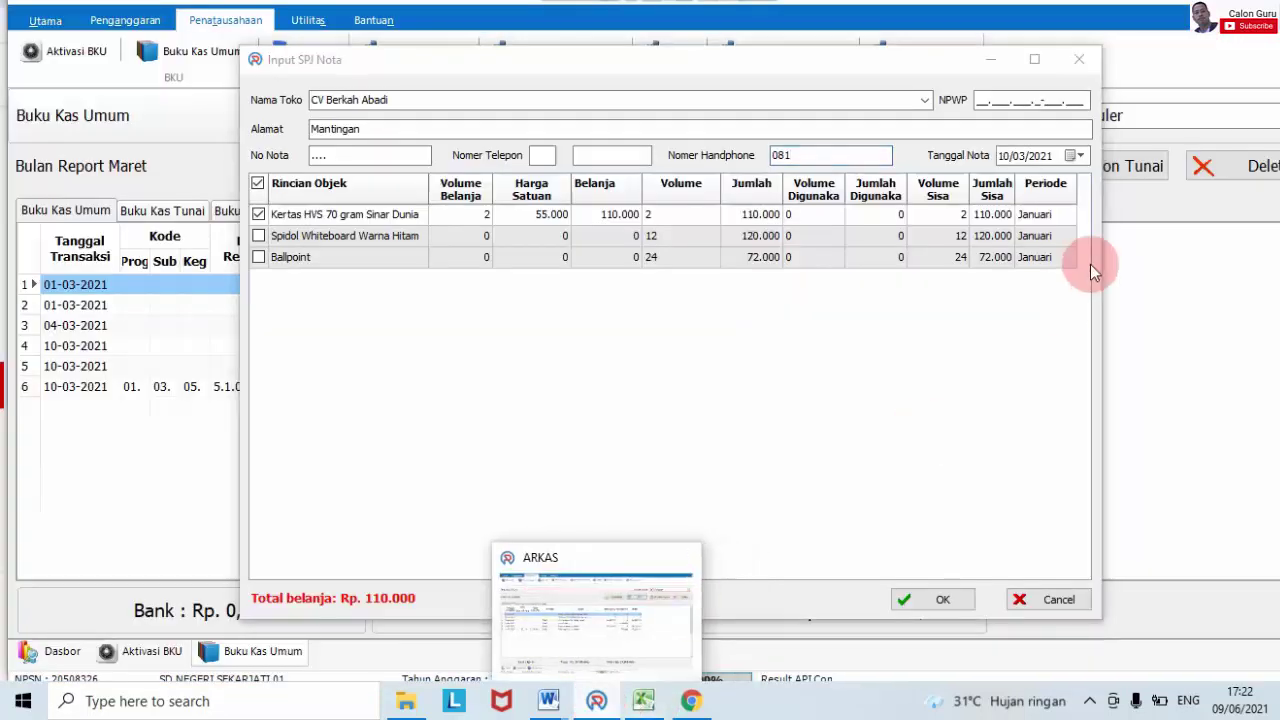
{"action": "left_click", "coordinate": [1078, 156]}
{"action": "left_click", "coordinate": [1006, 184]}
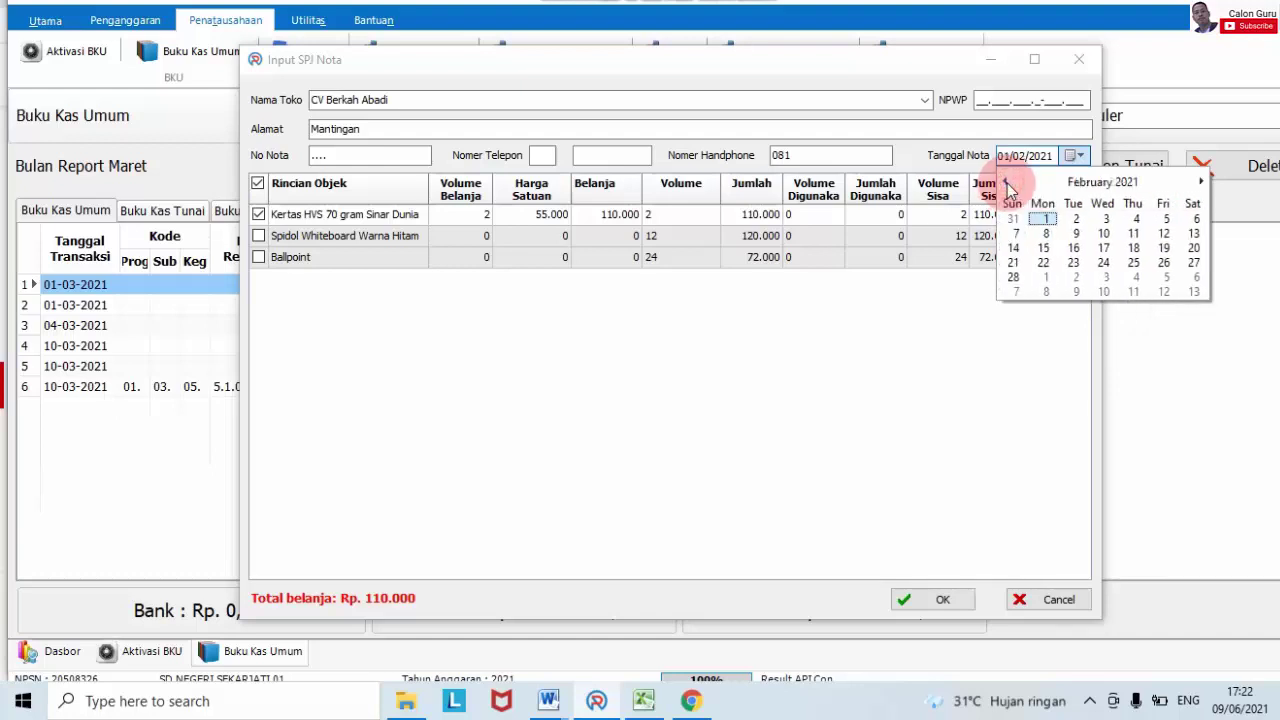
{"action": "left_click", "coordinate": [1006, 184]}
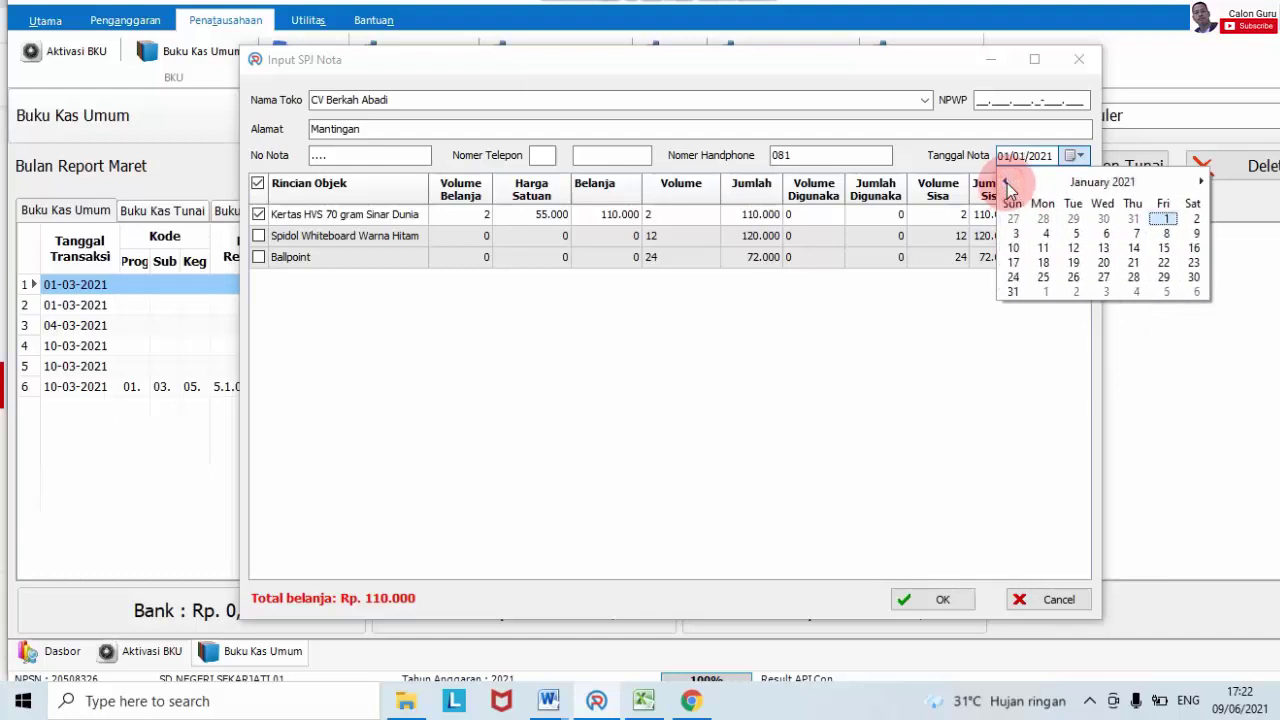
{"action": "left_click", "coordinate": [1138, 234]}
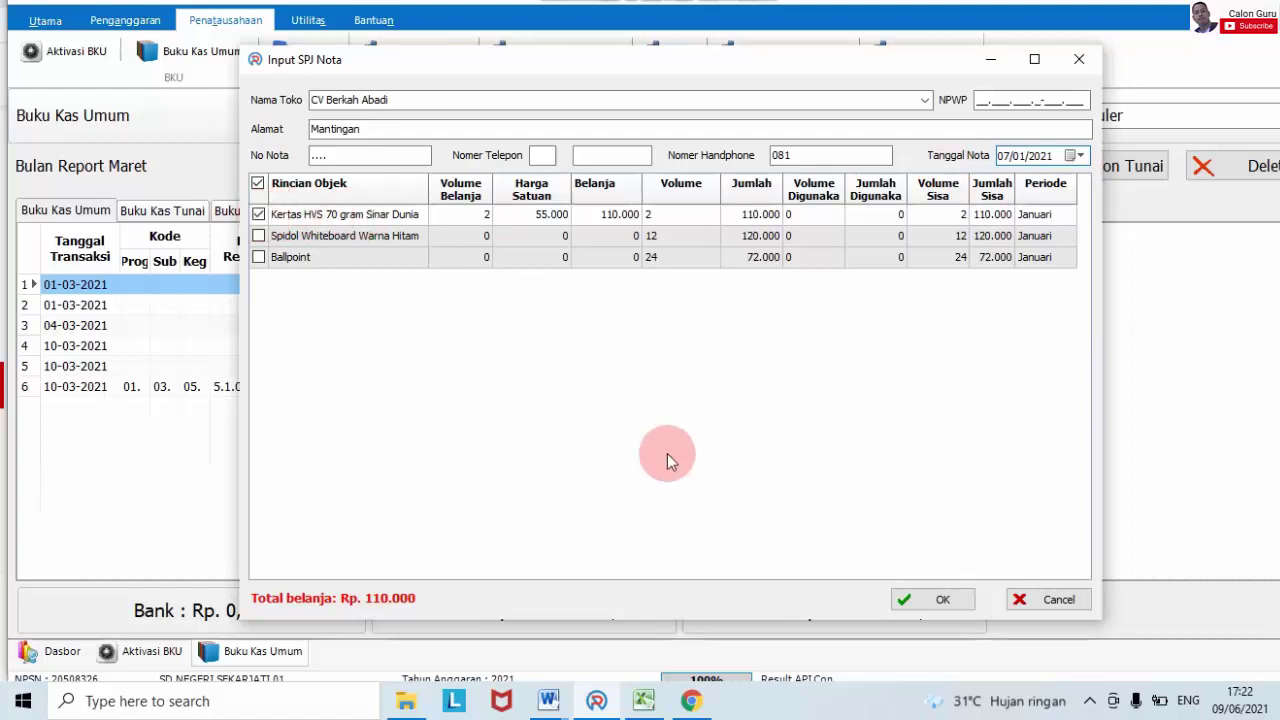
- Include Spidol Whiteboard Warna Hitam and Ballpoint in the SPJ note, and save entry BPU02 without Menggunakan Pajak
{"action": "mouse_move", "coordinate": [643, 698]}
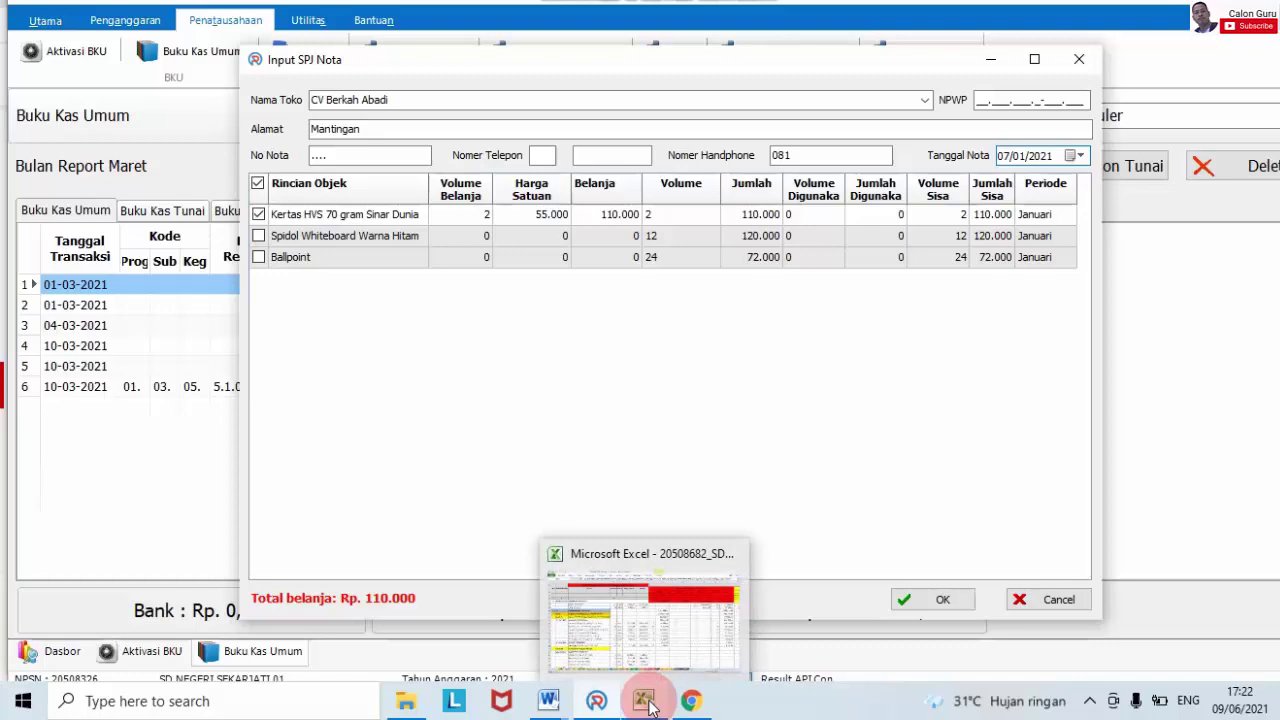
{"action": "left_click", "coordinate": [617, 656]}
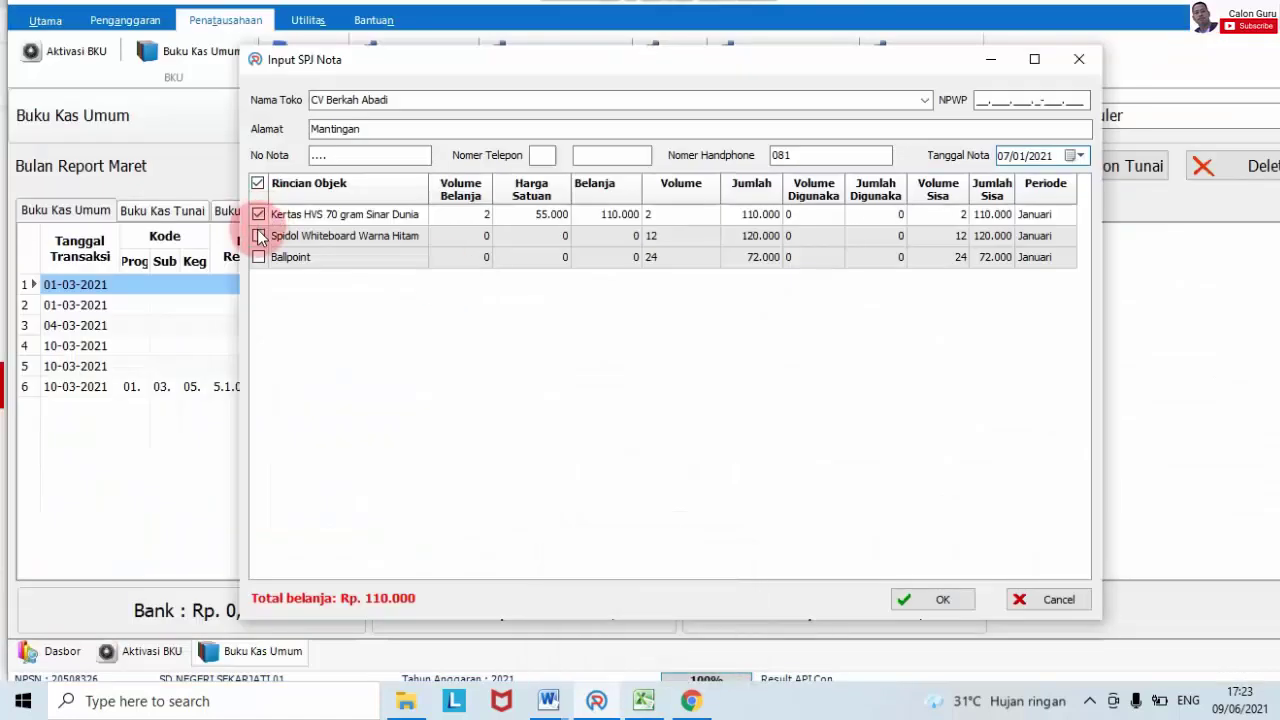
{"action": "left_click", "coordinate": [259, 236]}
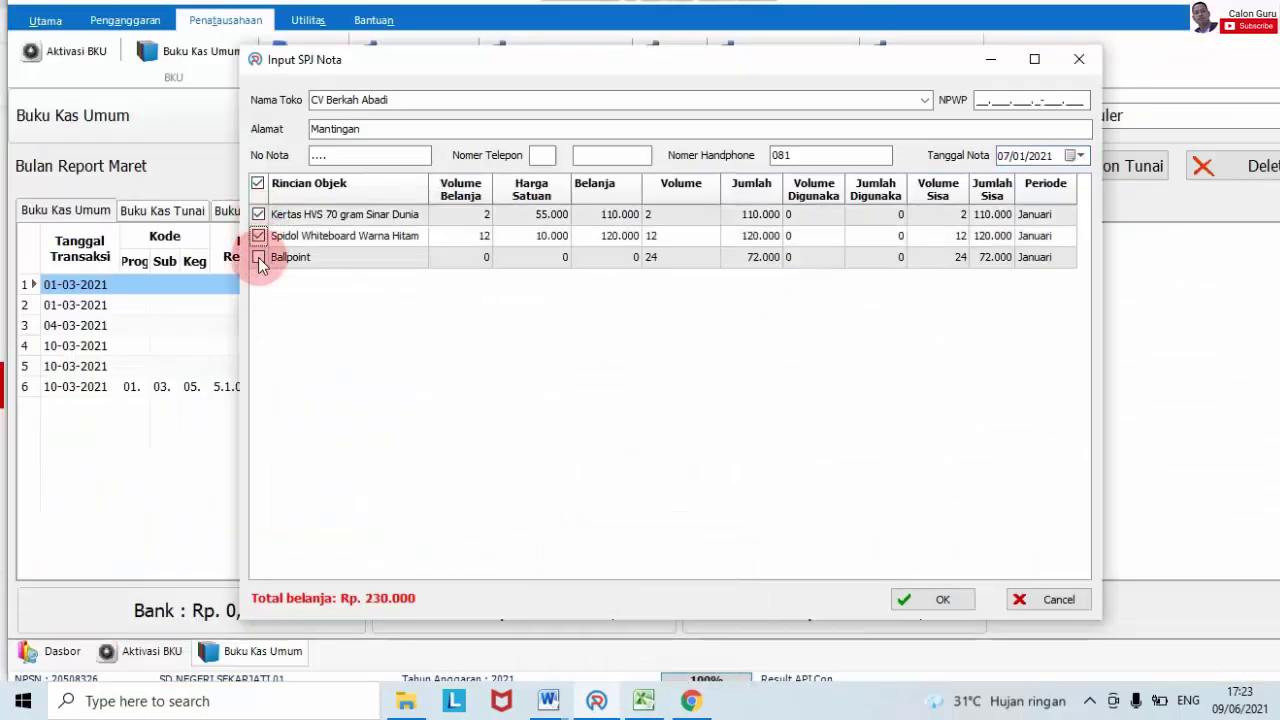
{"action": "left_click", "coordinate": [258, 257]}
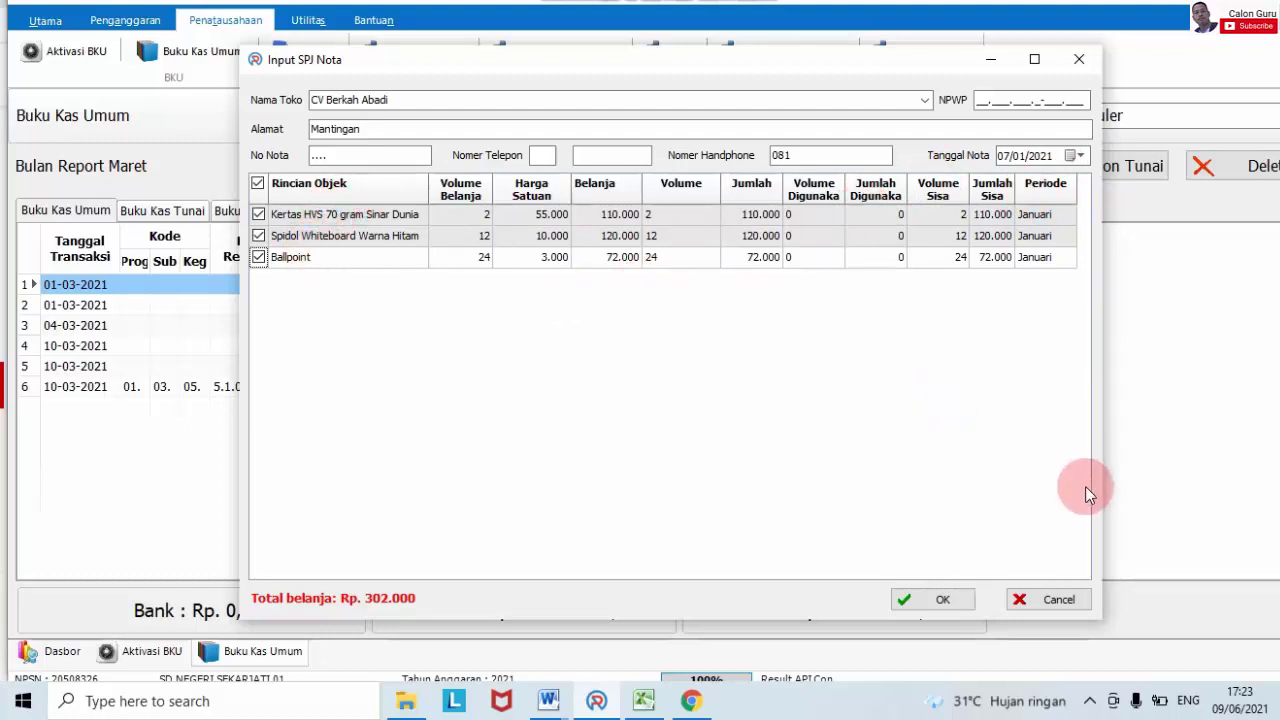
{"action": "left_click", "coordinate": [954, 603]}
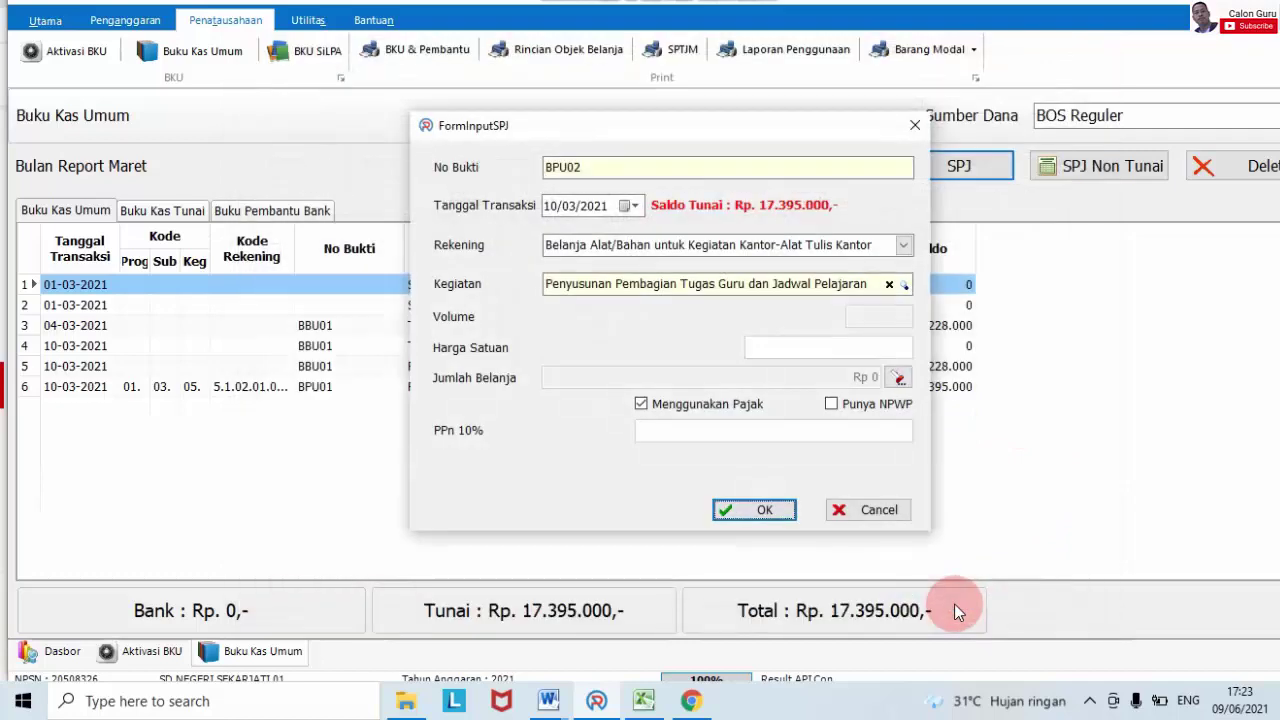
{"action": "left_click", "coordinate": [645, 404]}
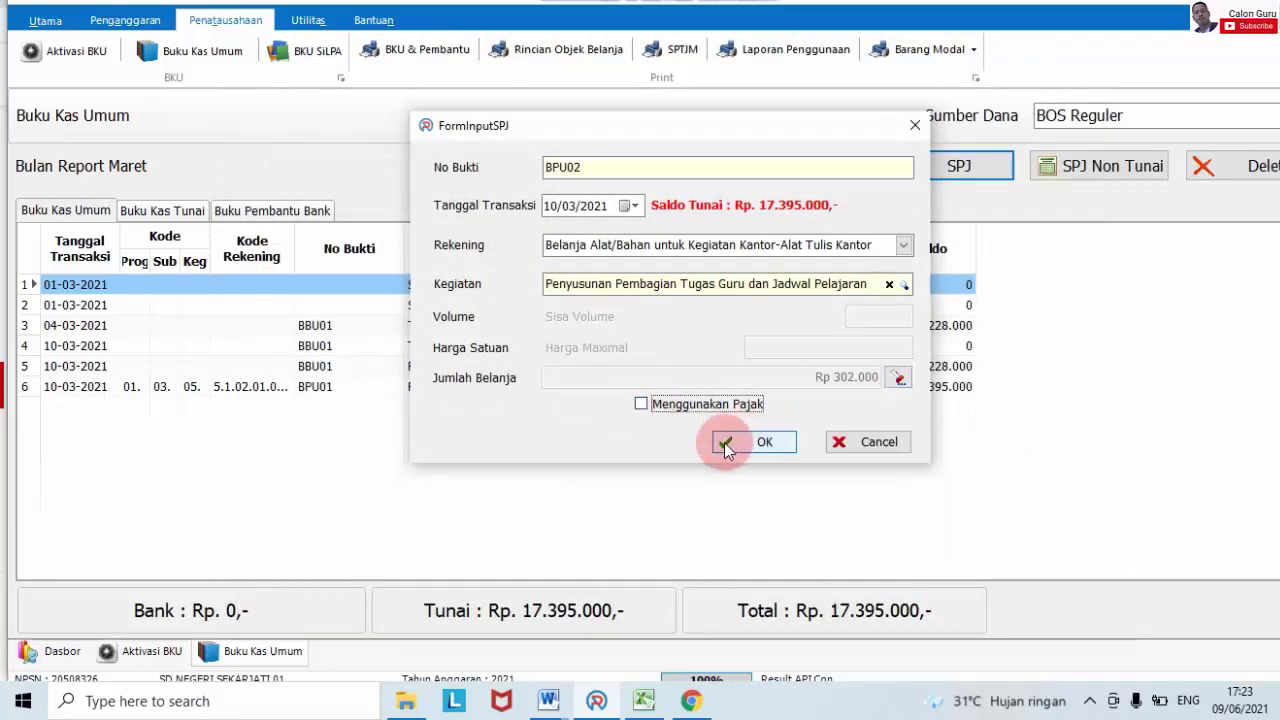
{"action": "left_click", "coordinate": [724, 442]}
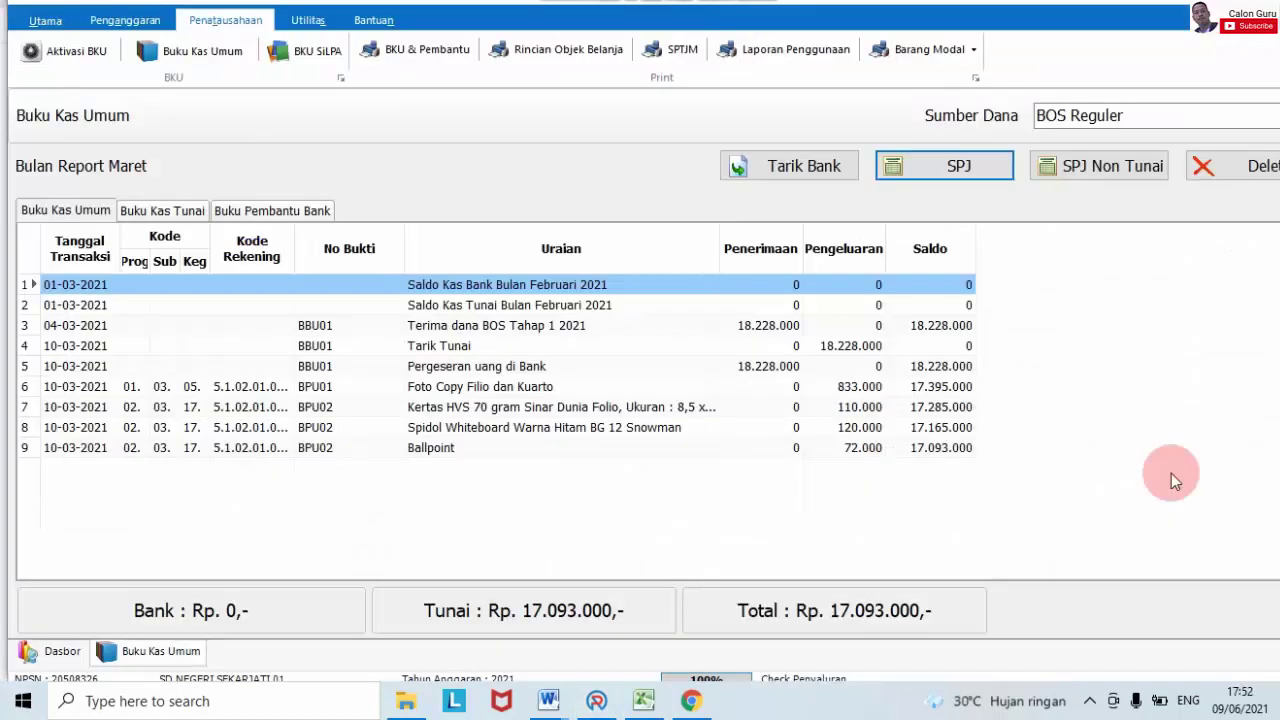
- Switch to Excel and colour the January Jumlah of the Foto Copy item under 02.03.19. Penyusunan Program Semester red in the RKAS sheet
{"action": "left_click", "coordinate": [643, 700]}
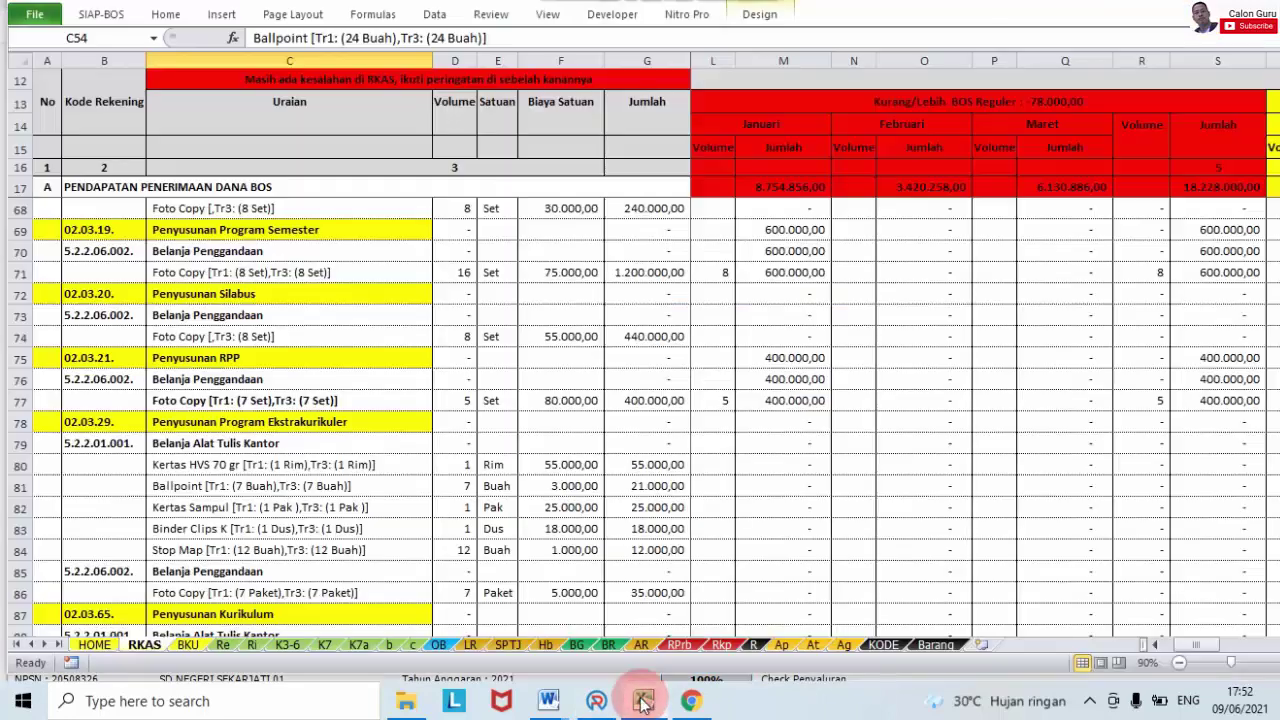
{"action": "left_click", "coordinate": [314, 272]}
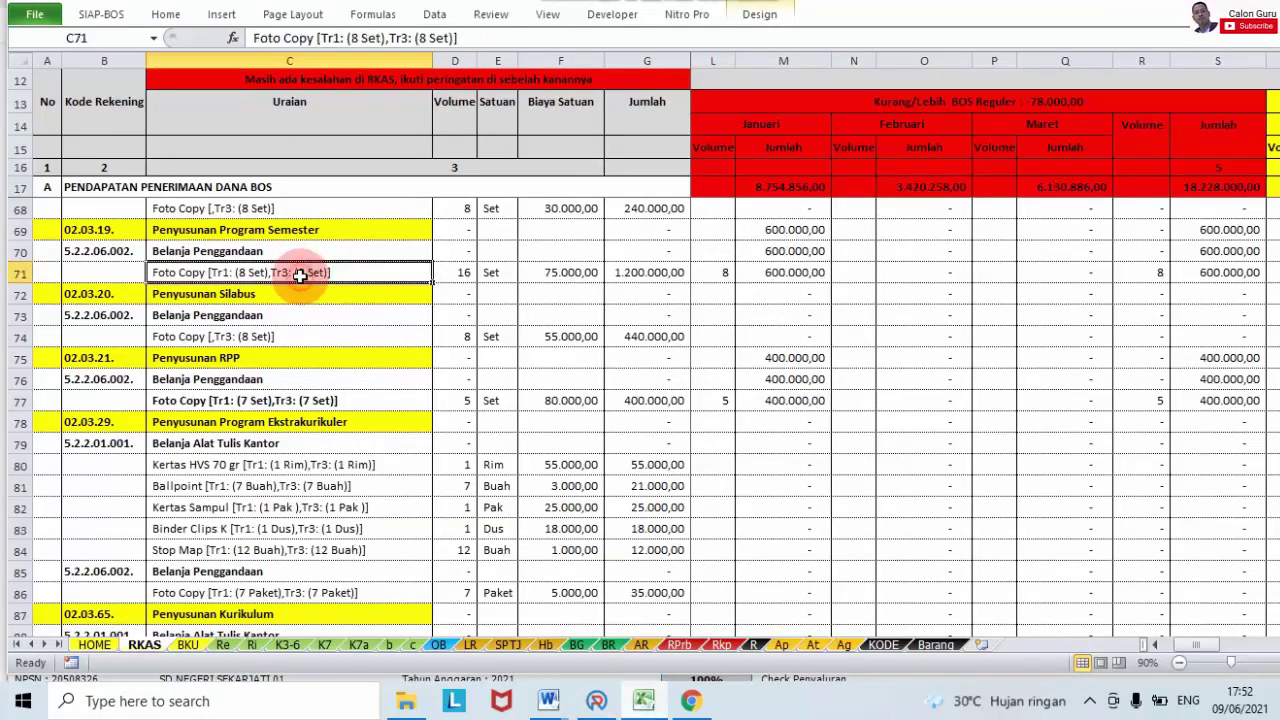
{"action": "left_click", "coordinate": [752, 272]}
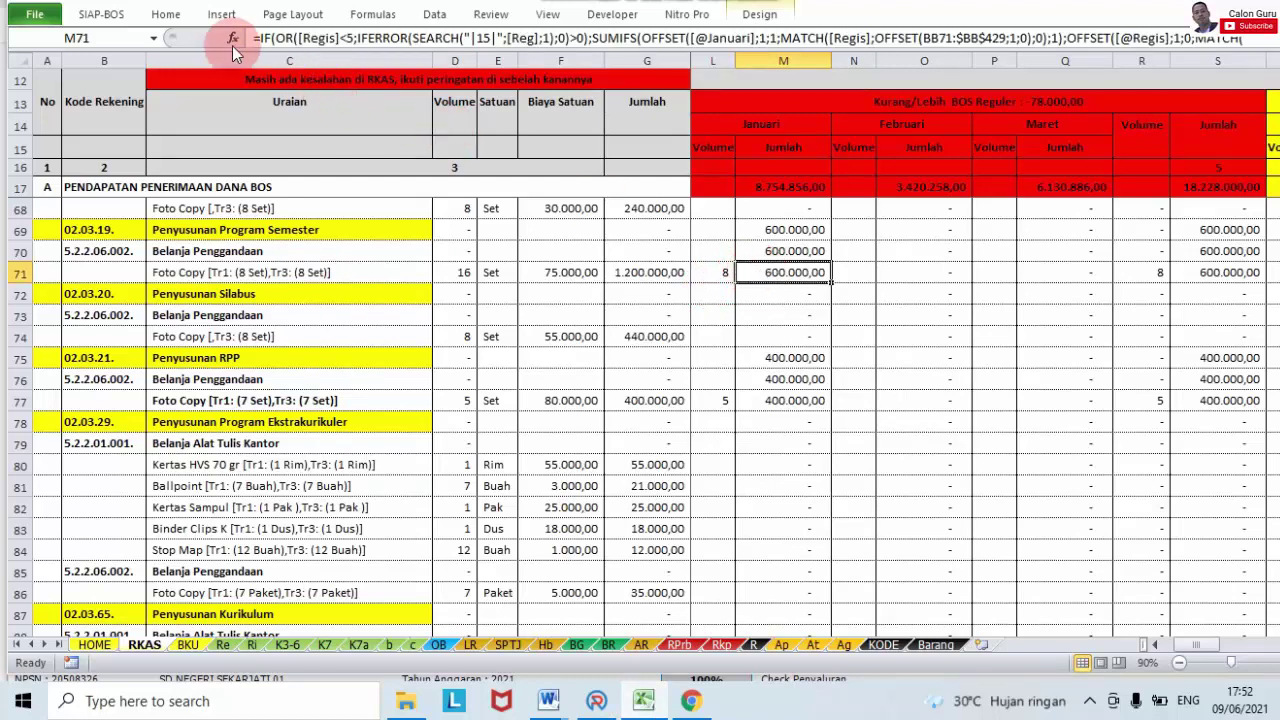
{"action": "left_click", "coordinate": [166, 14]}
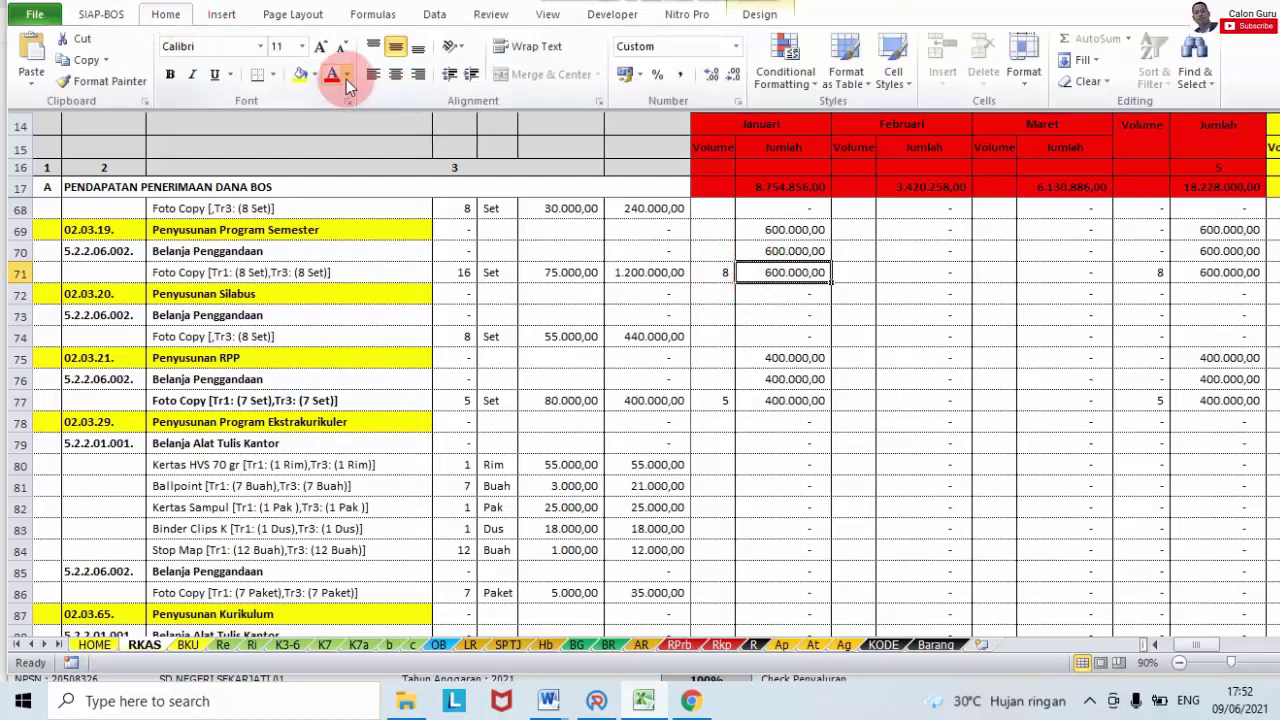
{"action": "key", "text": "Escape"}
{"action": "left_click", "coordinate": [773, 405]}
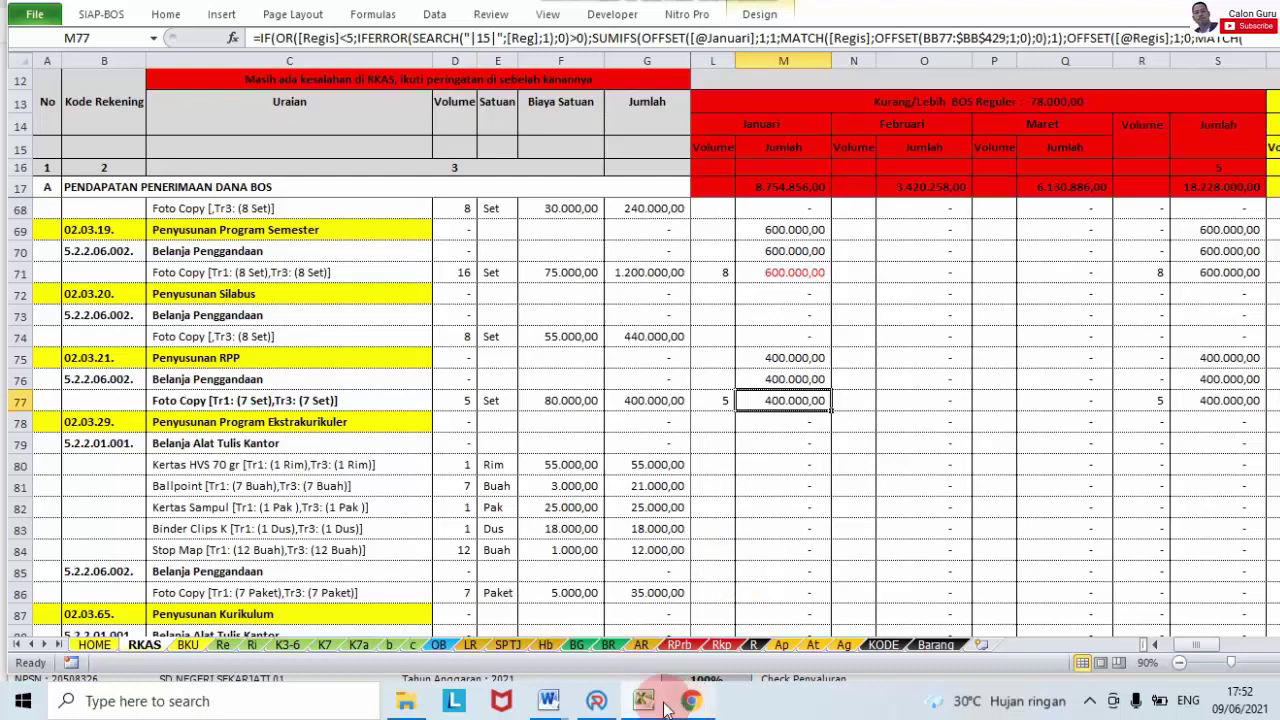
- Switch to ARKAS and start SPJ entry BPU03 with the Bahan Cetak office-supplies Rekening and the Kegiatan 02.03.19. Penyusunan Program Semester
{"action": "left_click", "coordinate": [596, 700]}
{"action": "left_click", "coordinate": [938, 170]}
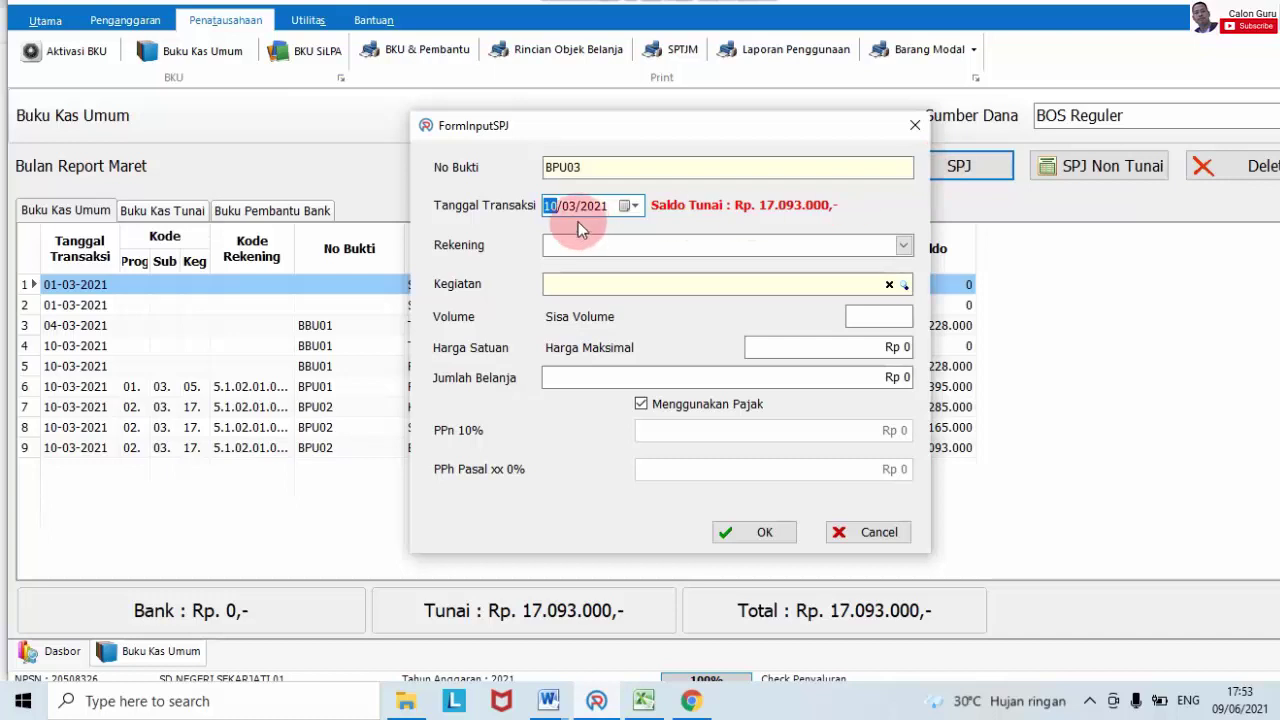
{"action": "left_click", "coordinate": [903, 246]}
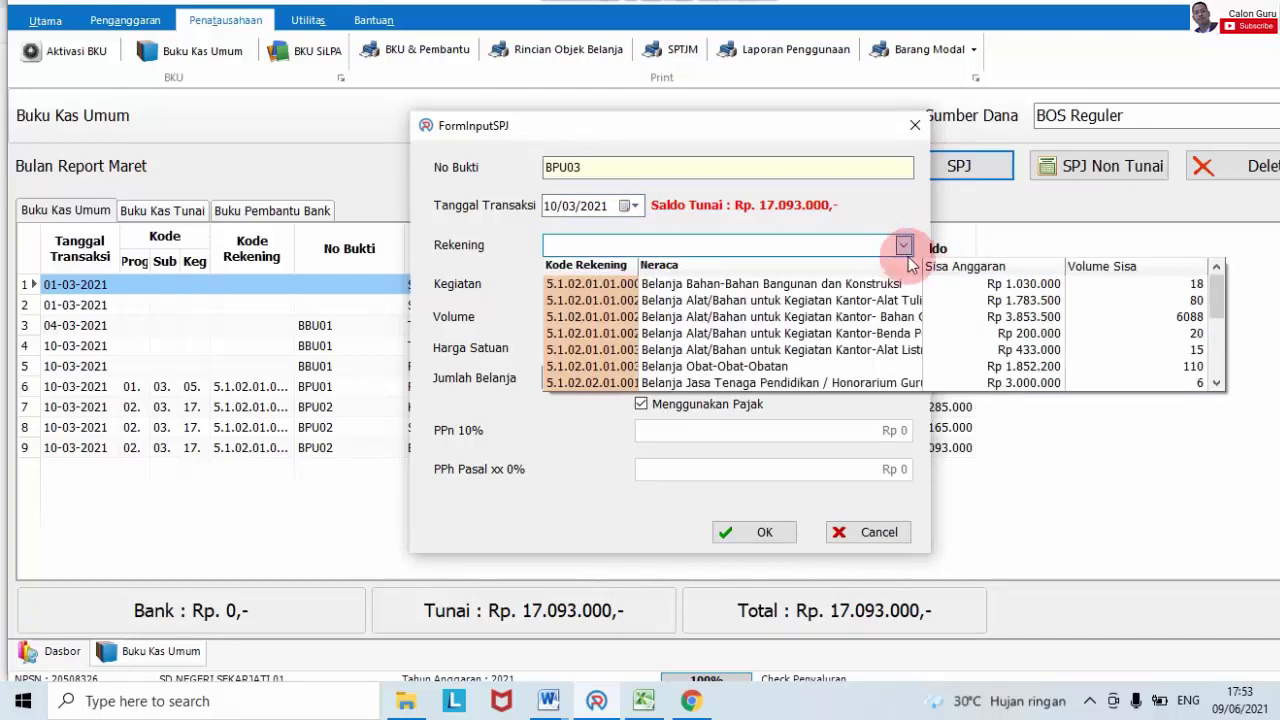
{"action": "left_click", "coordinate": [878, 316]}
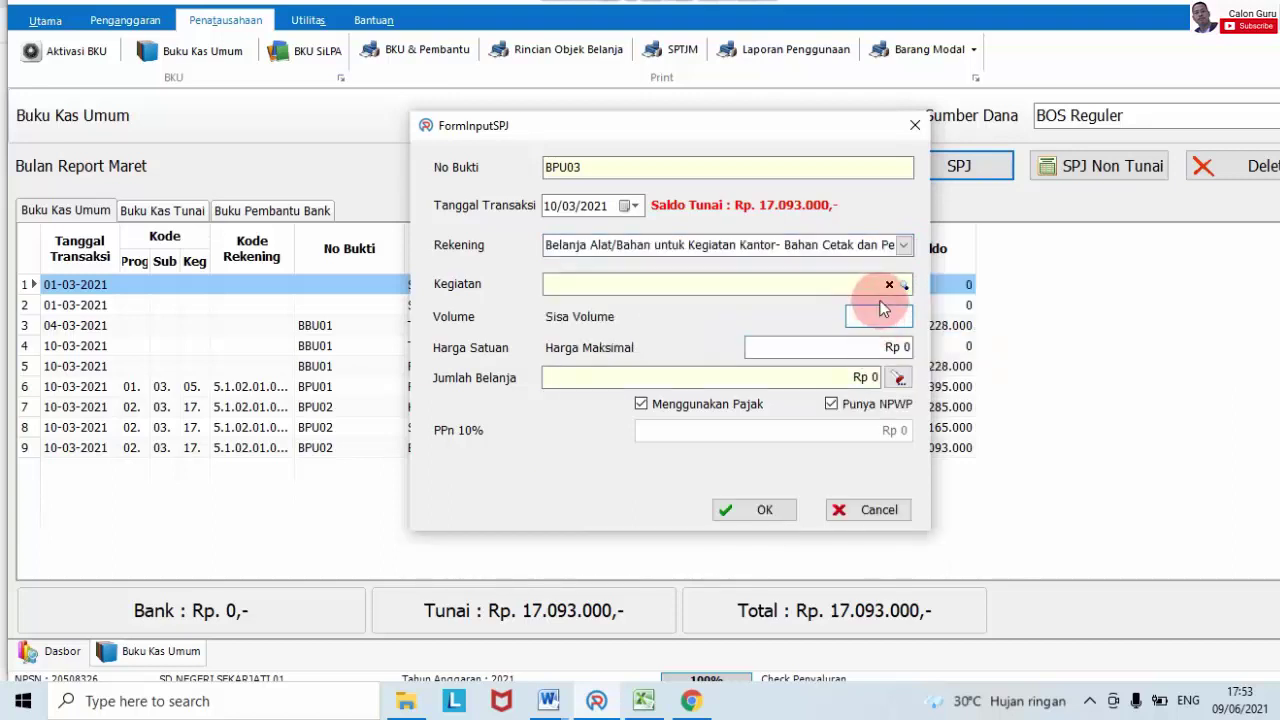
{"action": "left_click", "coordinate": [905, 286]}
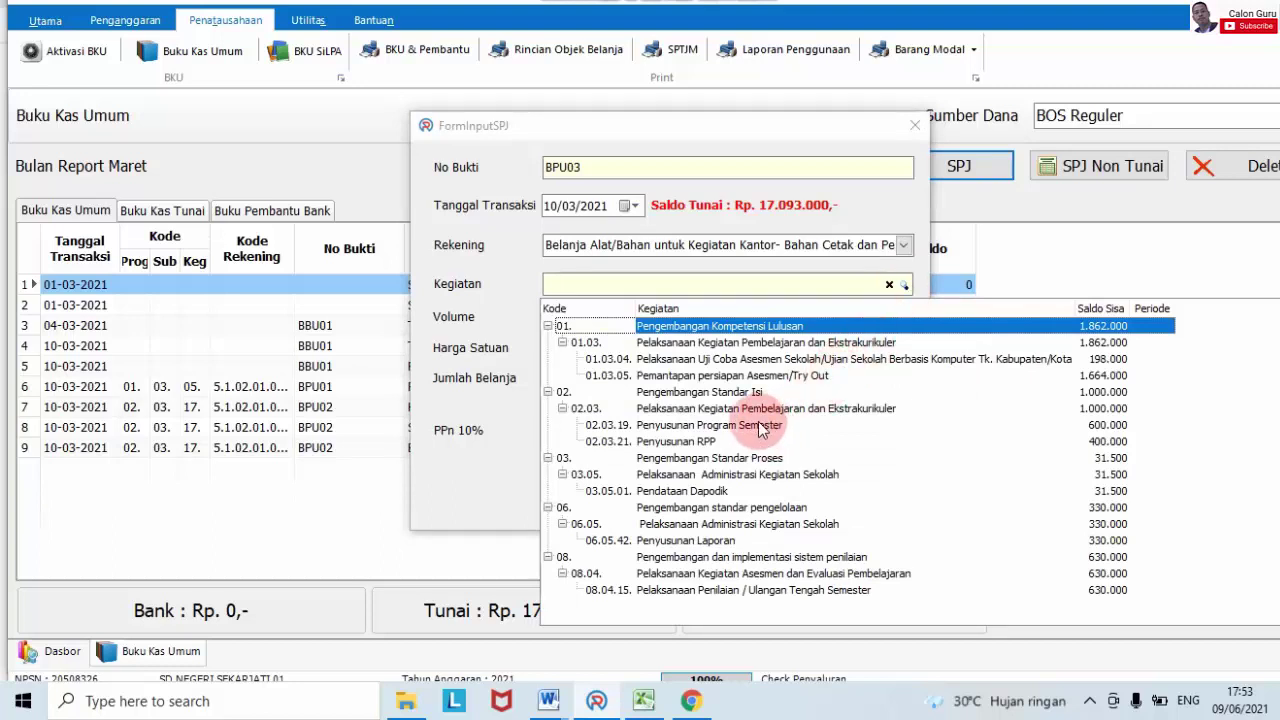
{"action": "left_click", "coordinate": [762, 428]}
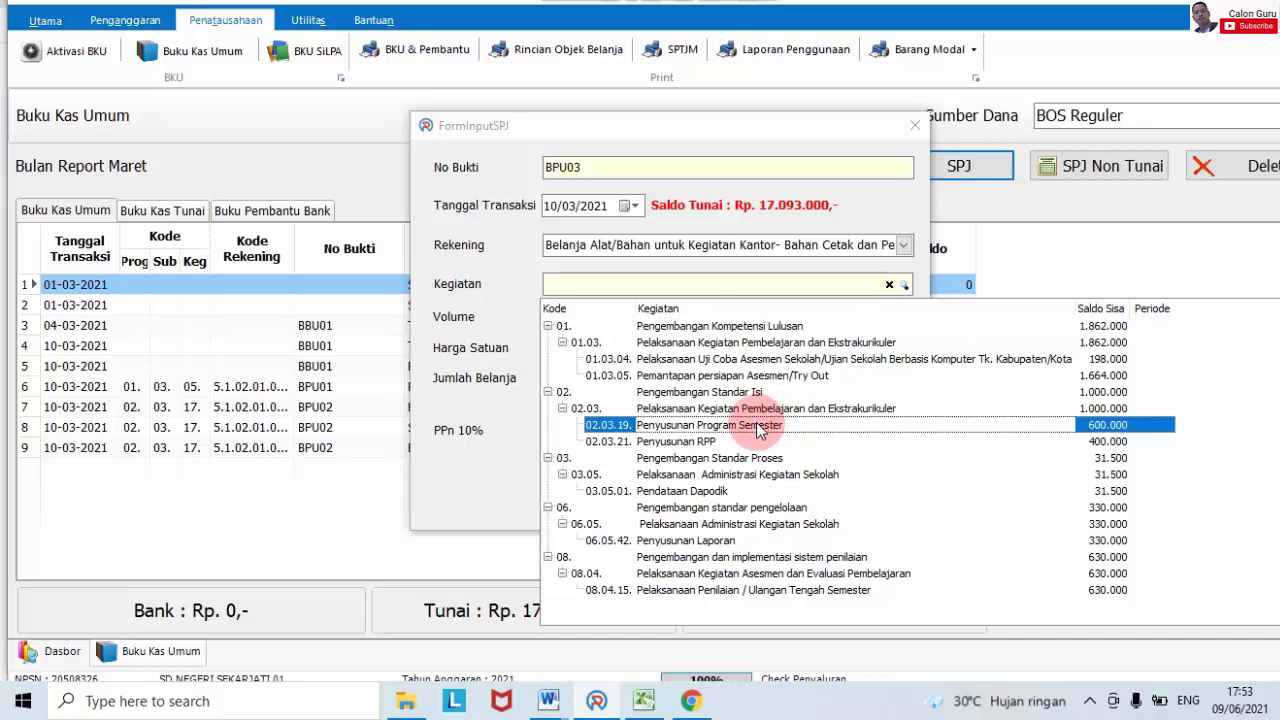
{"action": "left_click", "coordinate": [760, 428]}
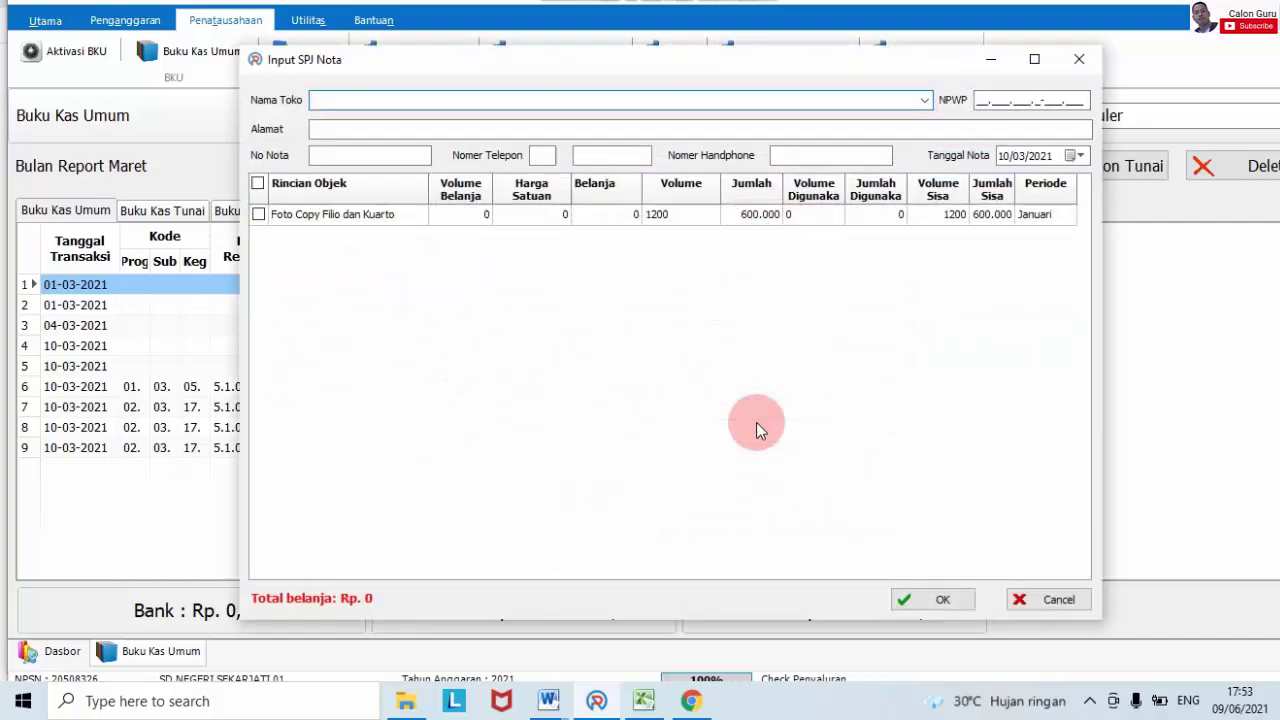
- Set the SPJ note's Nama Toko to Berkah Abadi and include the Foto Copy Filio dan Kuarto item in the purchase
{"action": "left_click", "coordinate": [336, 98]}
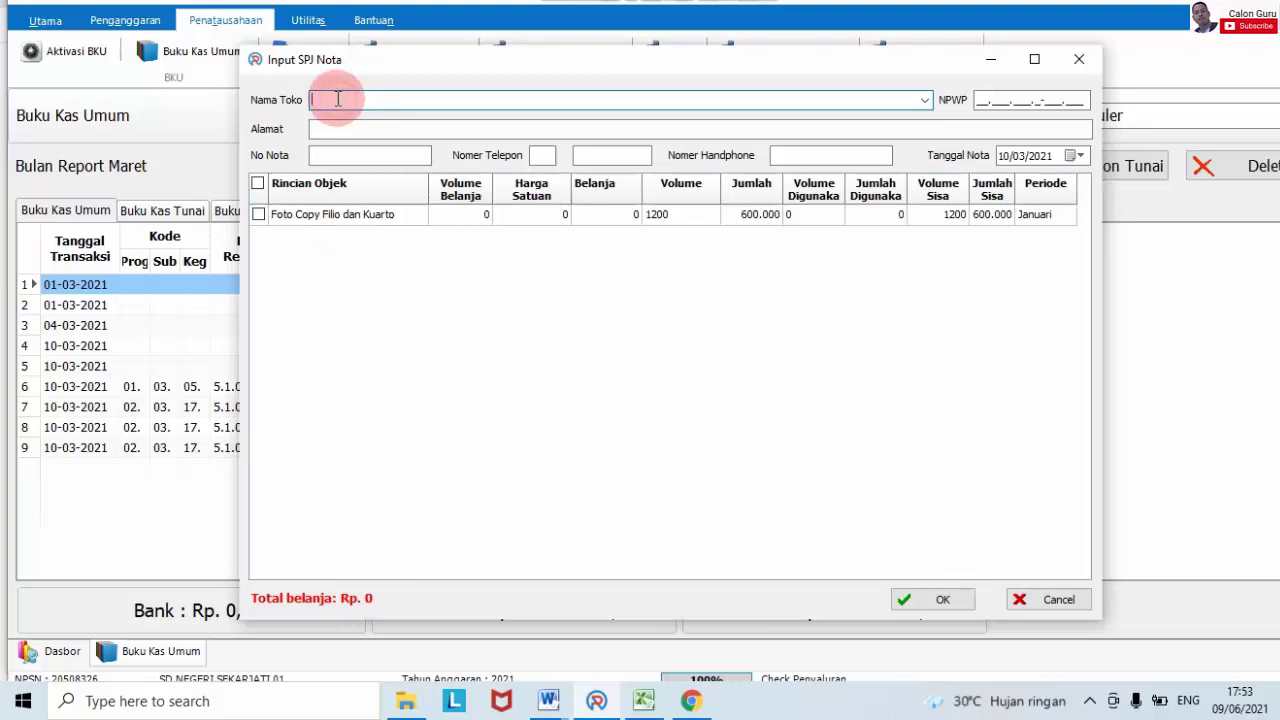
{"action": "key", "text": "Caps_Lock"}
{"action": "type", "text": "Berkah Abadi"}
{"action": "left_click", "coordinate": [343, 126]}
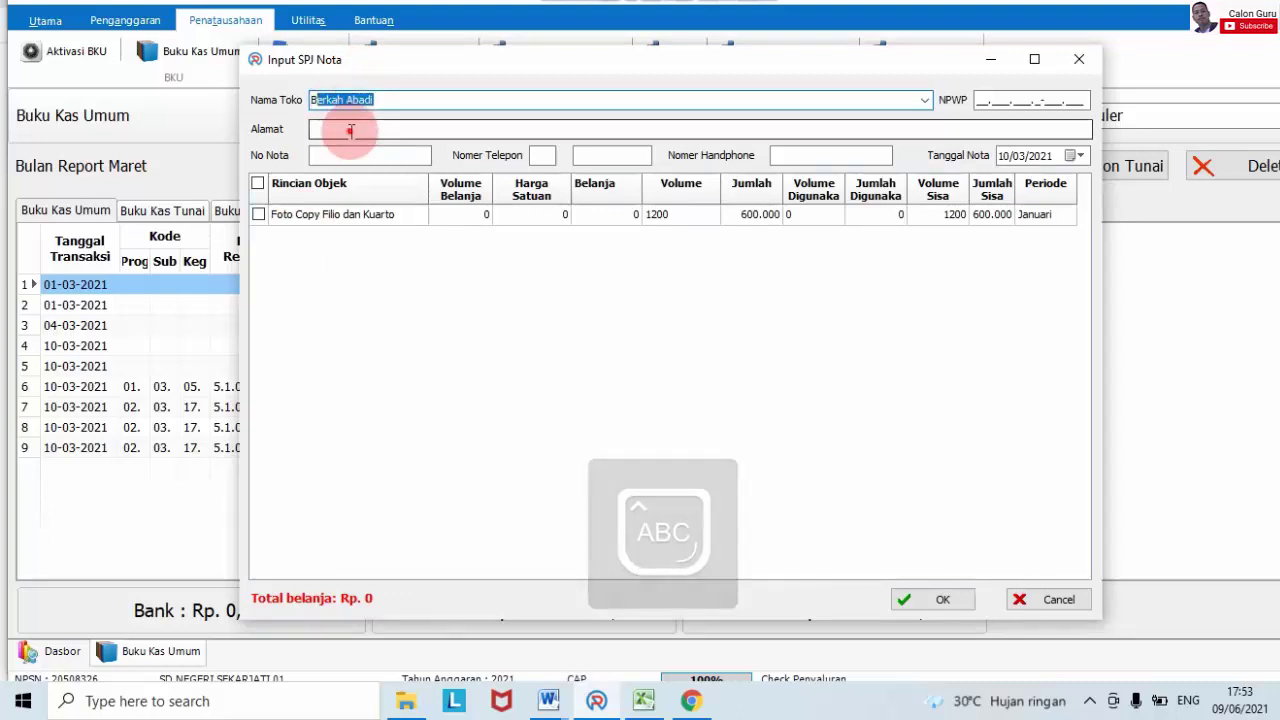
{"action": "left_click", "coordinate": [736, 186]}
{"action": "left_click", "coordinate": [320, 193]}
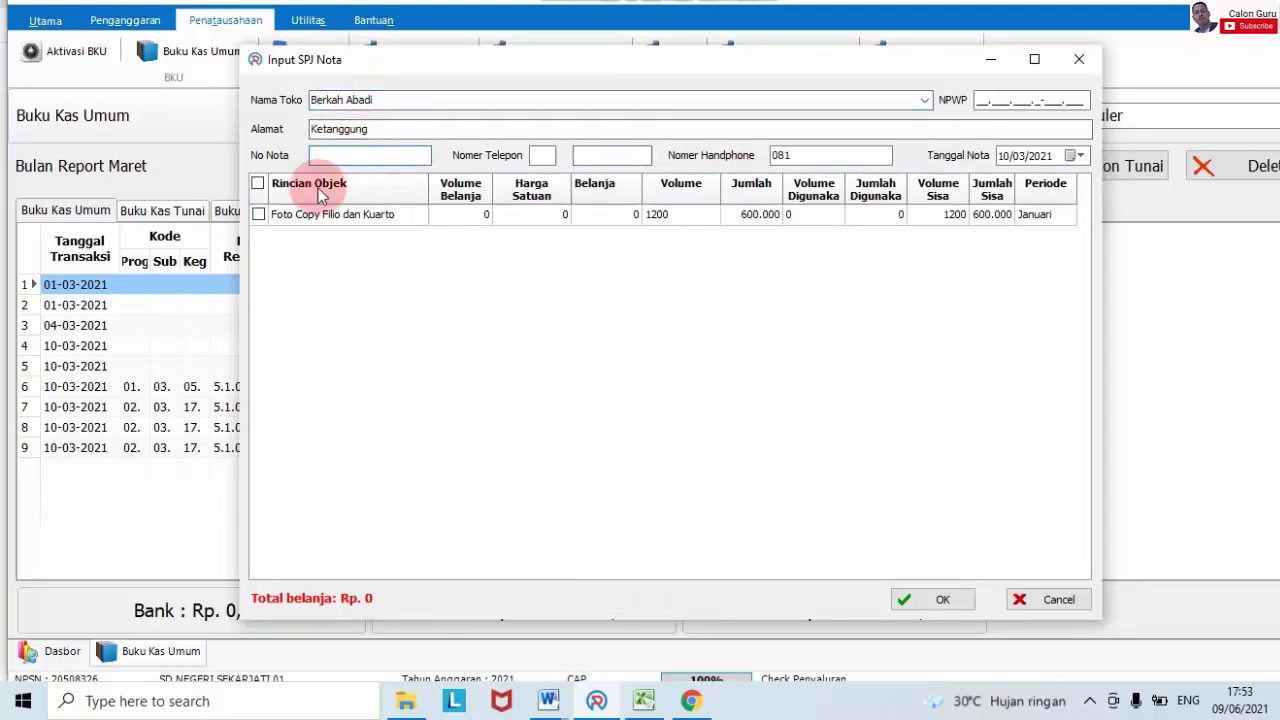
{"action": "left_click", "coordinate": [258, 214]}
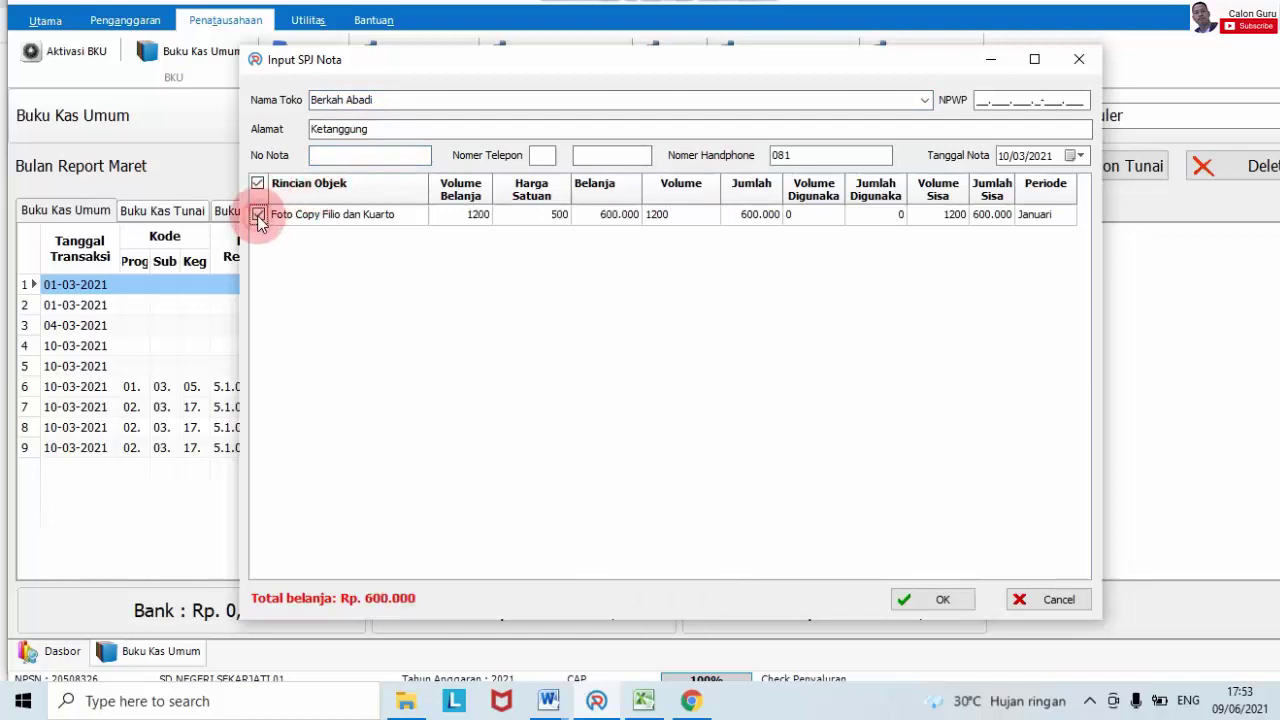
- Set the SPJ note's Tanggal Nota to 13/01/2021 and accept the note
{"action": "left_click", "coordinate": [564, 346]}
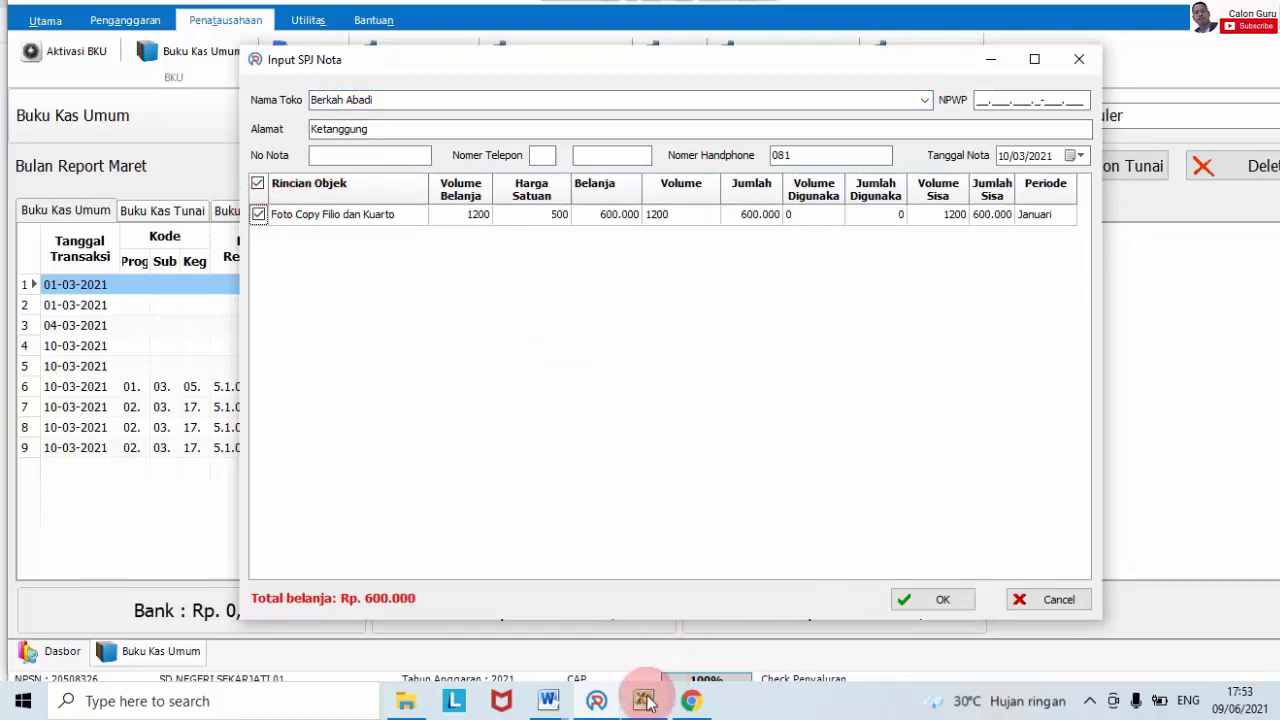
{"action": "mouse_move", "coordinate": [643, 700]}
{"action": "left_click", "coordinate": [600, 598]}
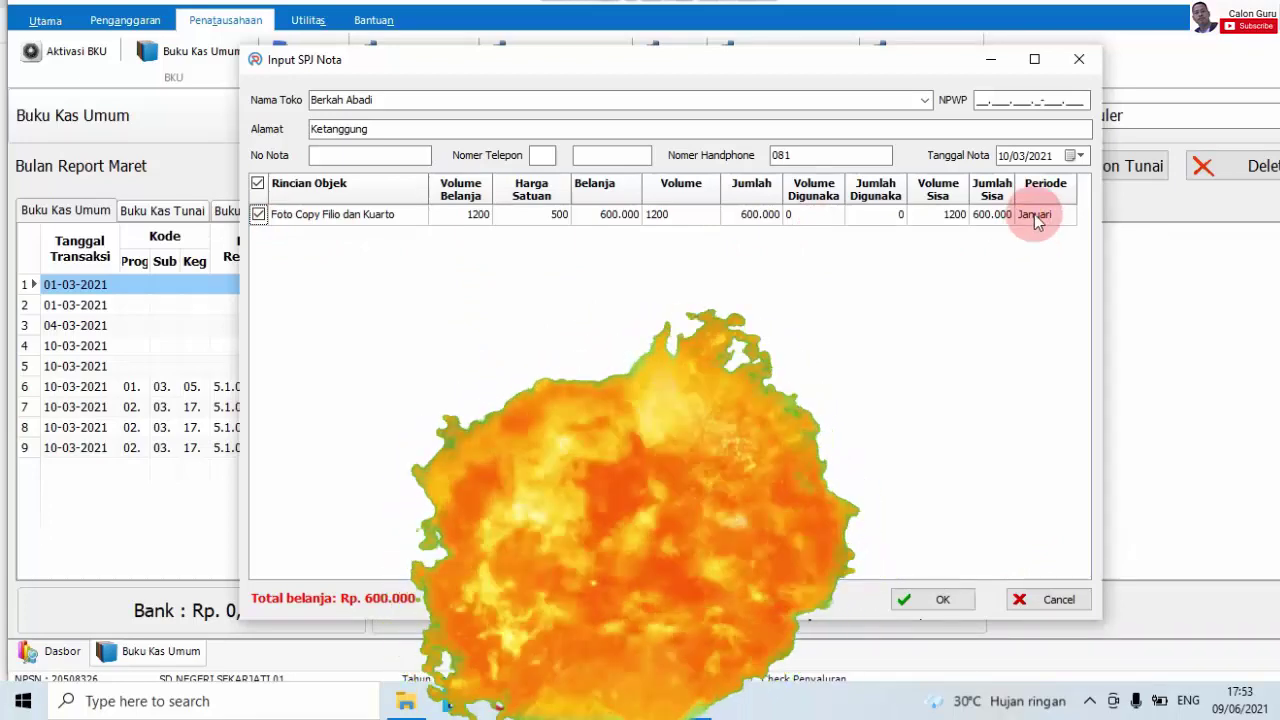
{"action": "left_click", "coordinate": [1076, 157]}
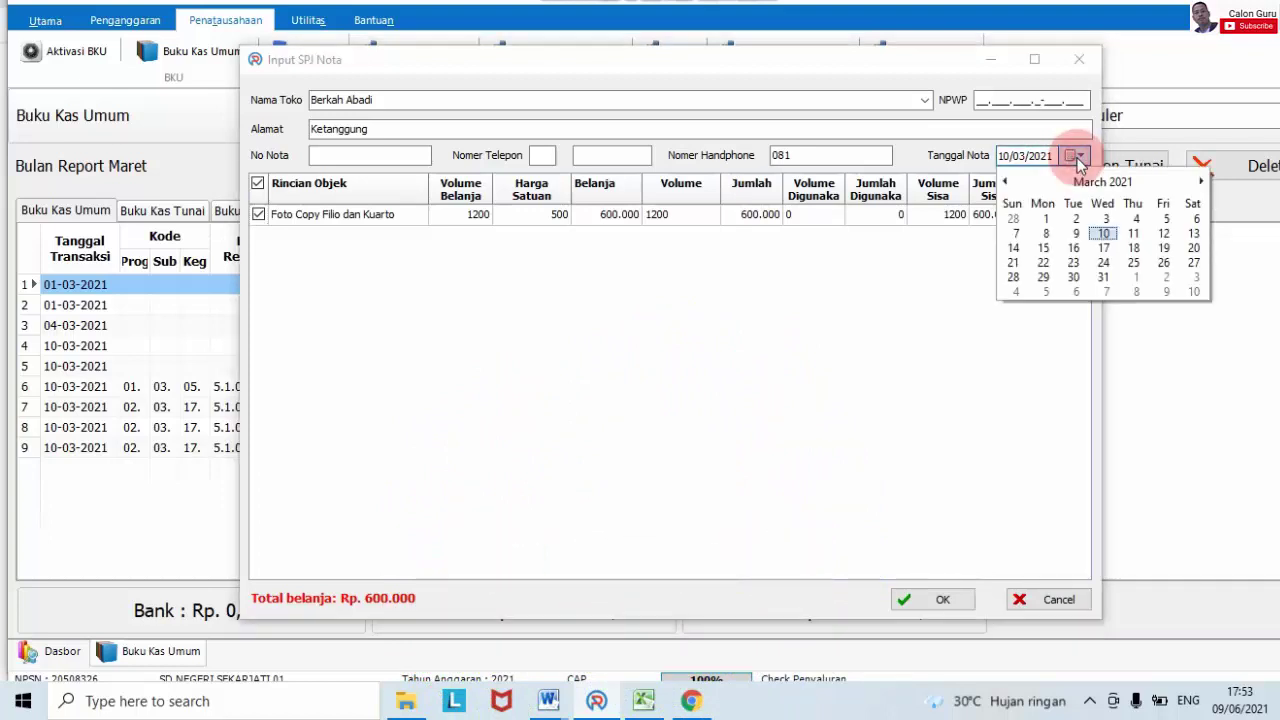
{"action": "left_click", "coordinate": [1005, 180]}
{"action": "left_click", "coordinate": [1005, 181]}
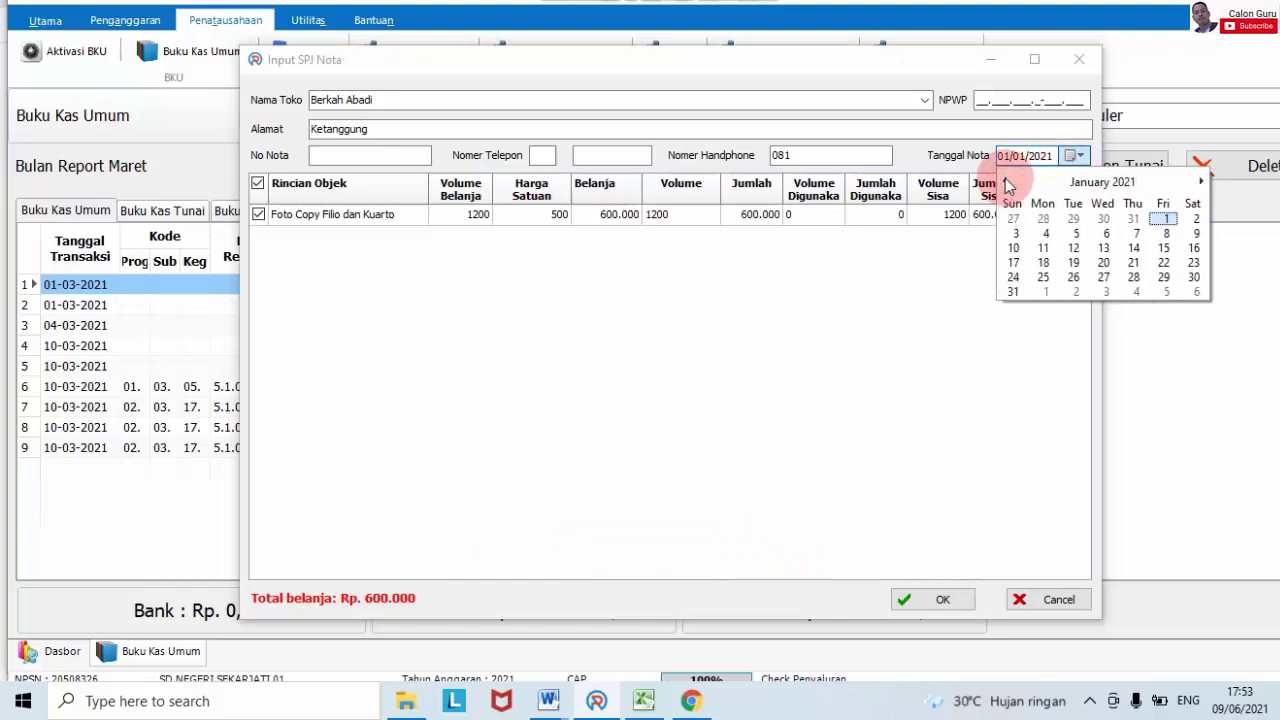
{"action": "left_click", "coordinate": [1103, 249]}
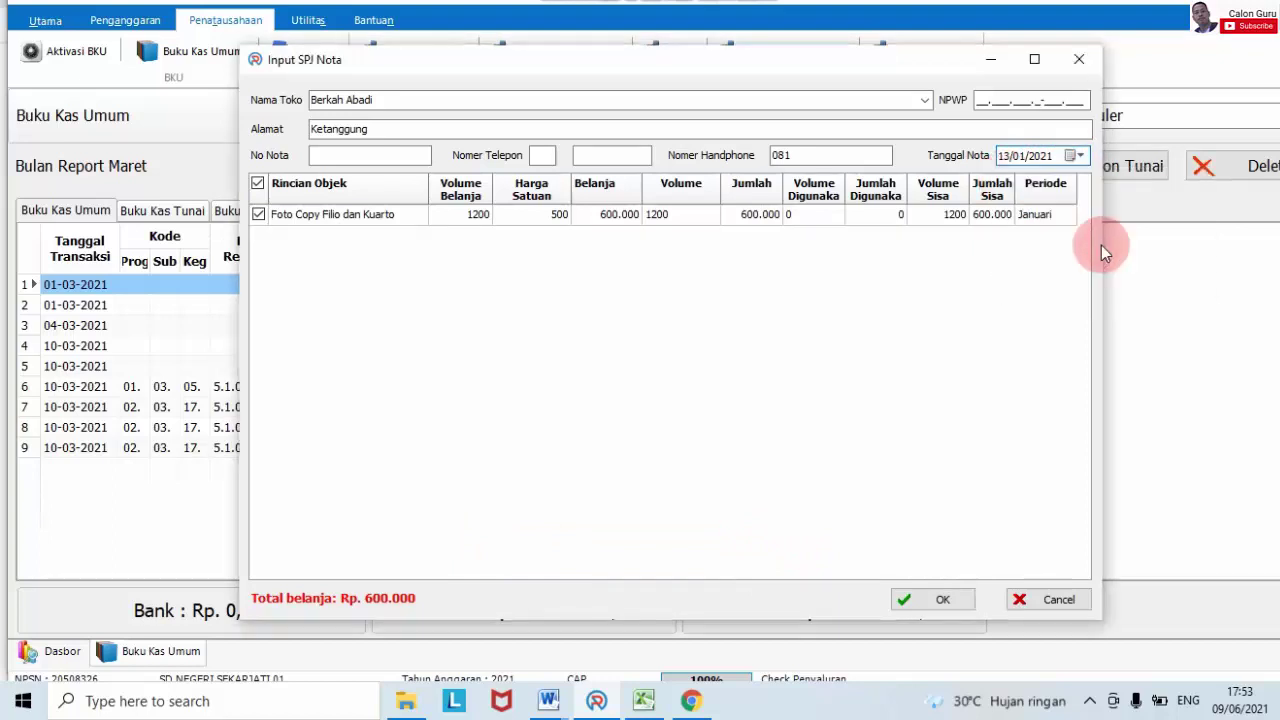
{"action": "left_click", "coordinate": [960, 597]}
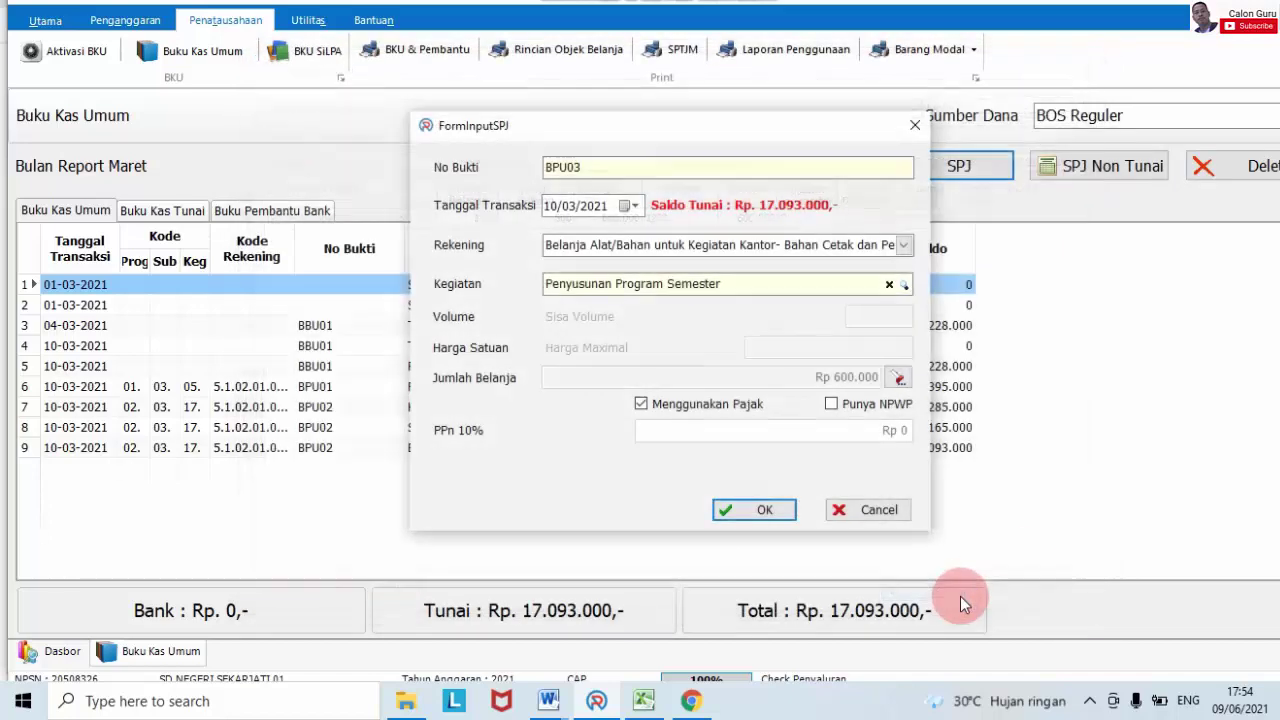
- Save entry BPU03 without Menggunakan Pajak and select its row in the Buku Kas Umum
{"action": "left_click", "coordinate": [641, 405]}
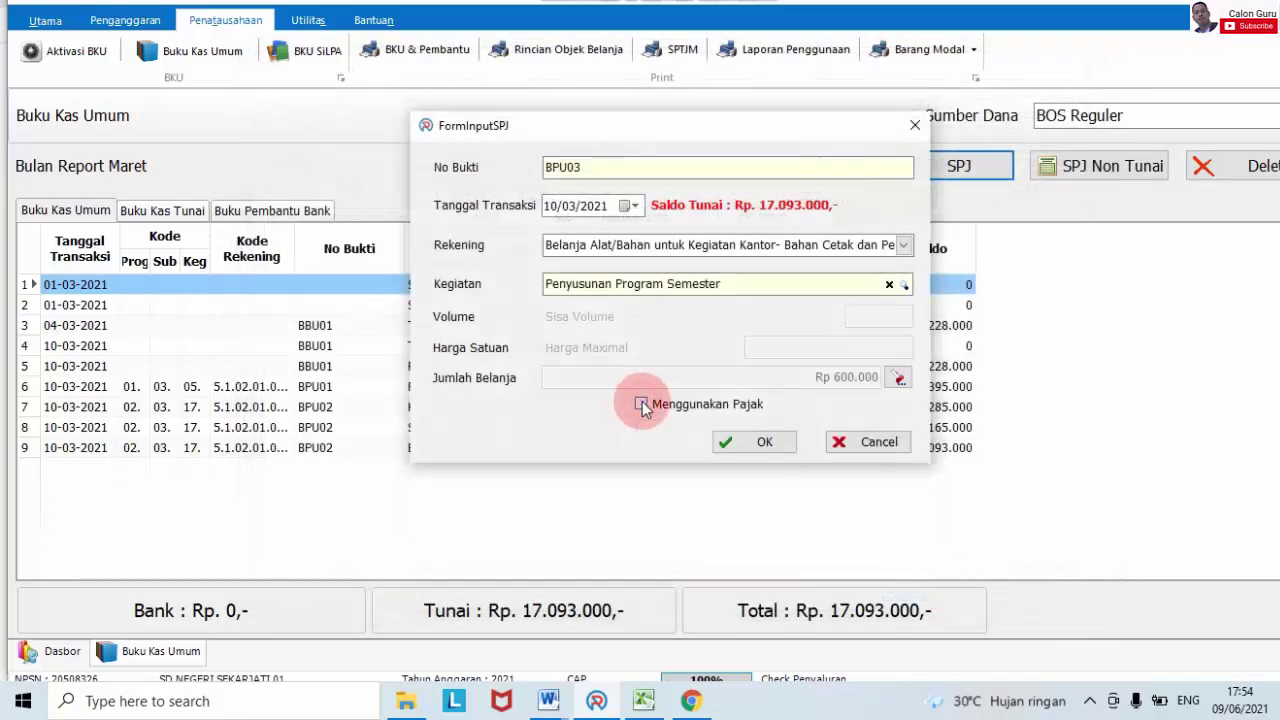
{"action": "left_click", "coordinate": [766, 443]}
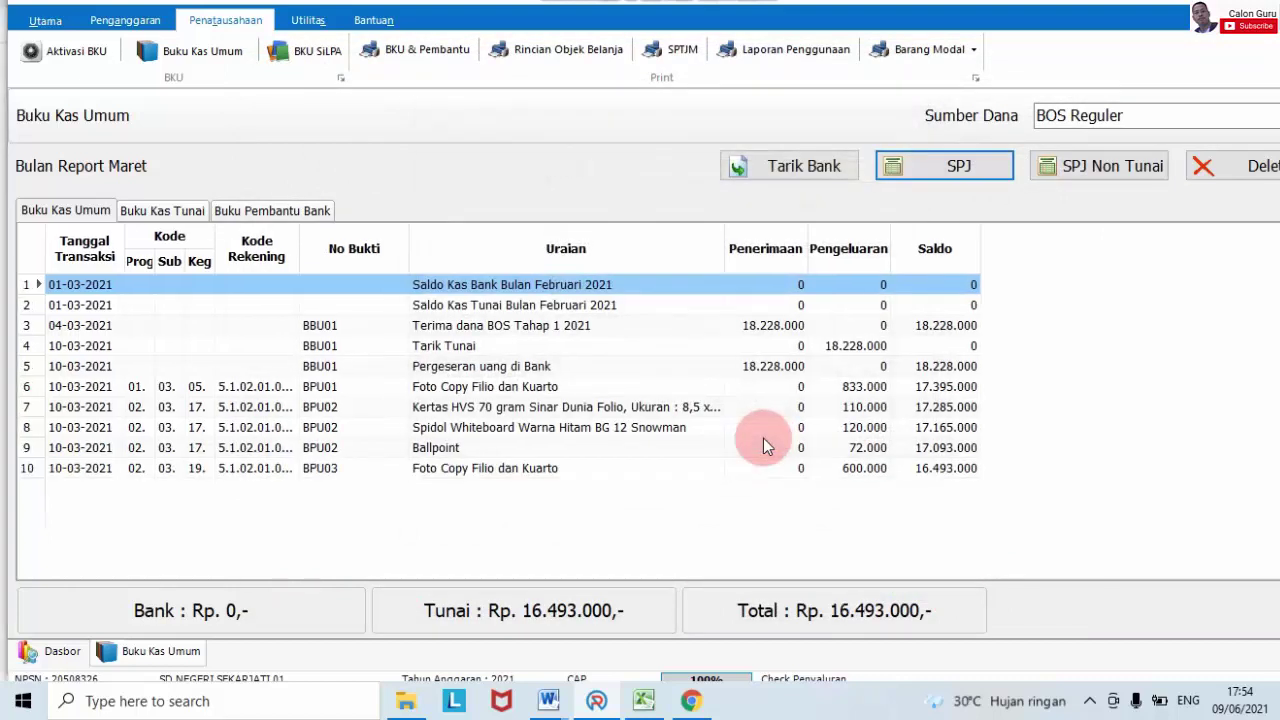
{"action": "left_click", "coordinate": [678, 474]}
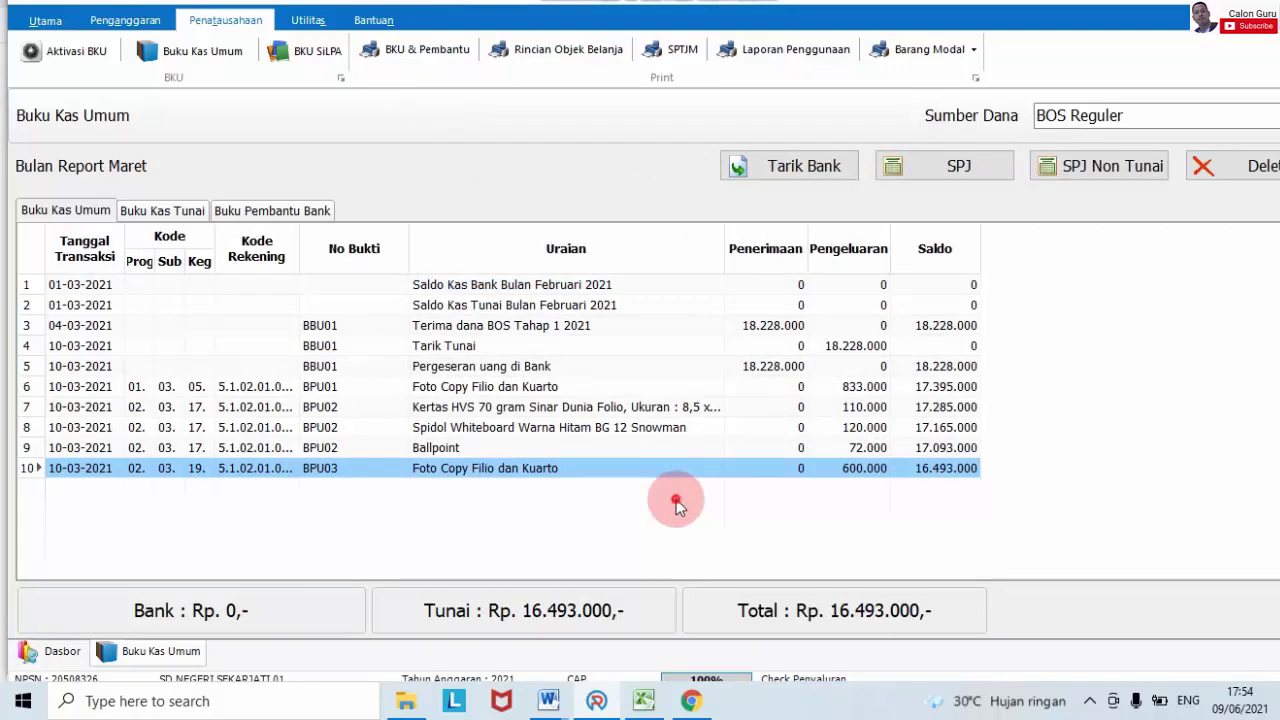